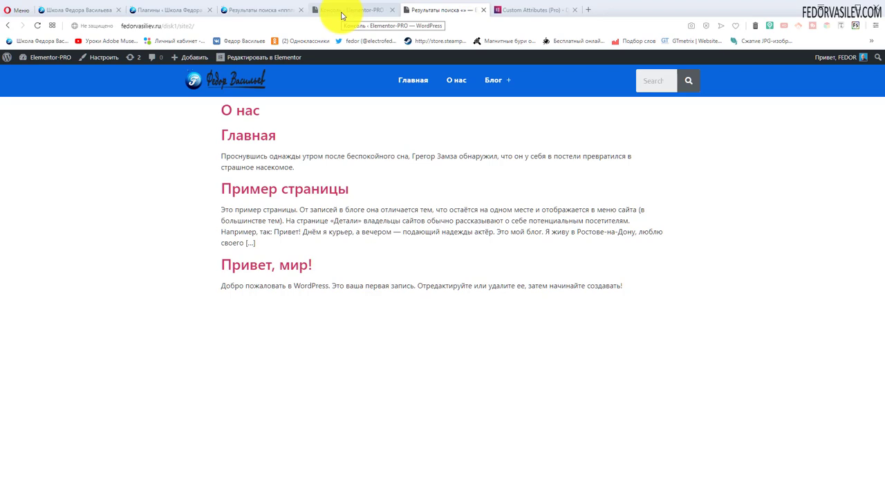
# Open the WordPress updates page and review the available plugin and translation updates
pyautogui.click(341, 15)
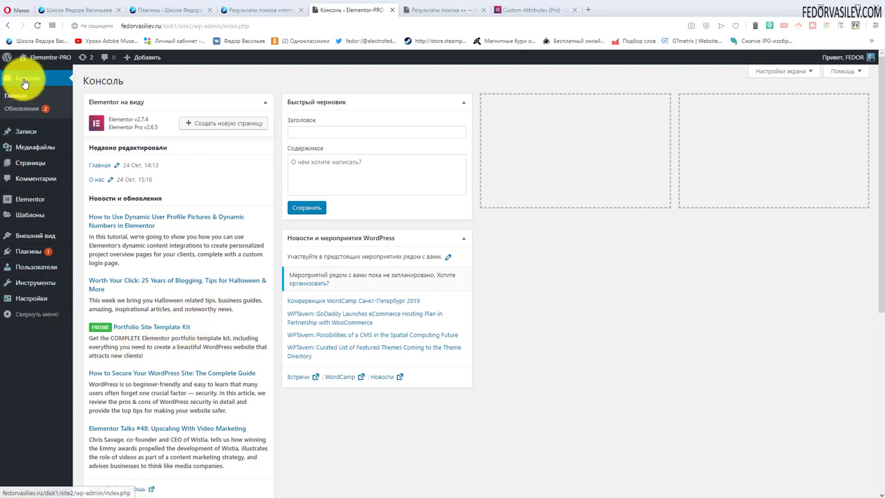
pyautogui.click(19, 110)
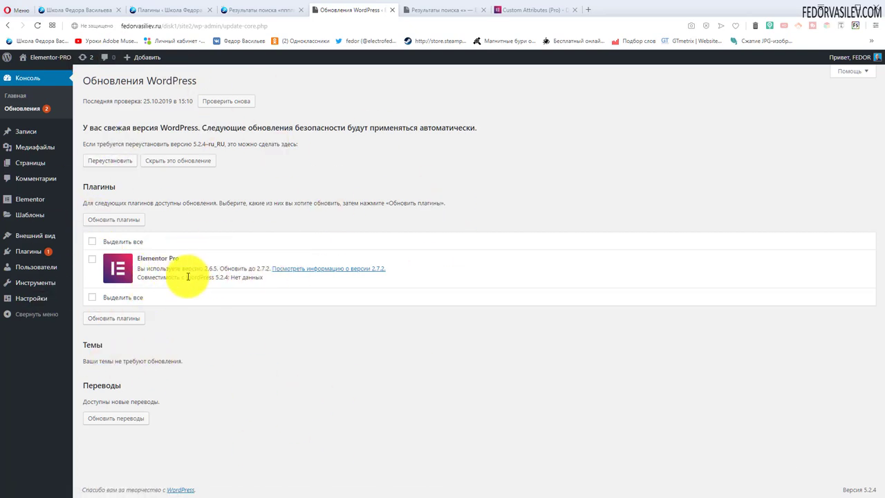
pyautogui.doubleClick(256, 268)
pyautogui.click(293, 377)
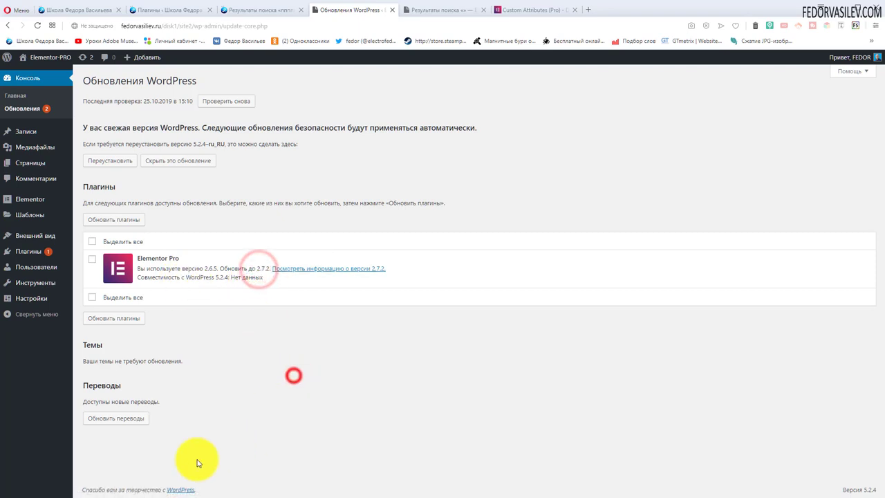
pyautogui.moveTo(121, 385); pyautogui.dragTo(74, 389)
pyautogui.click(257, 348)
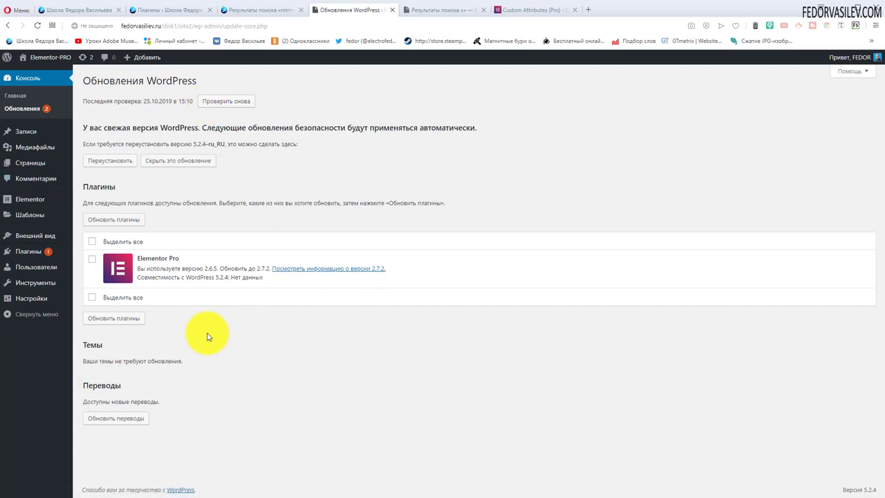
# Update the Elementor Pro plugin and the available translations
pyautogui.click(92, 260)
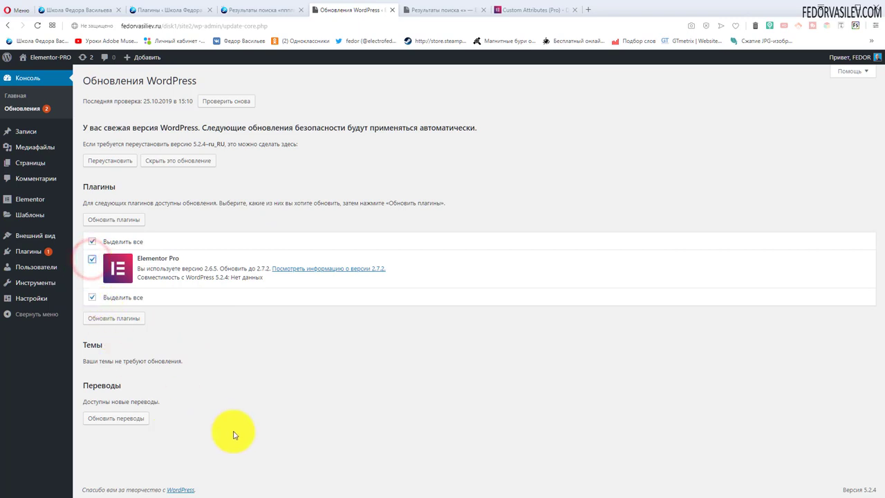
pyautogui.click(124, 318)
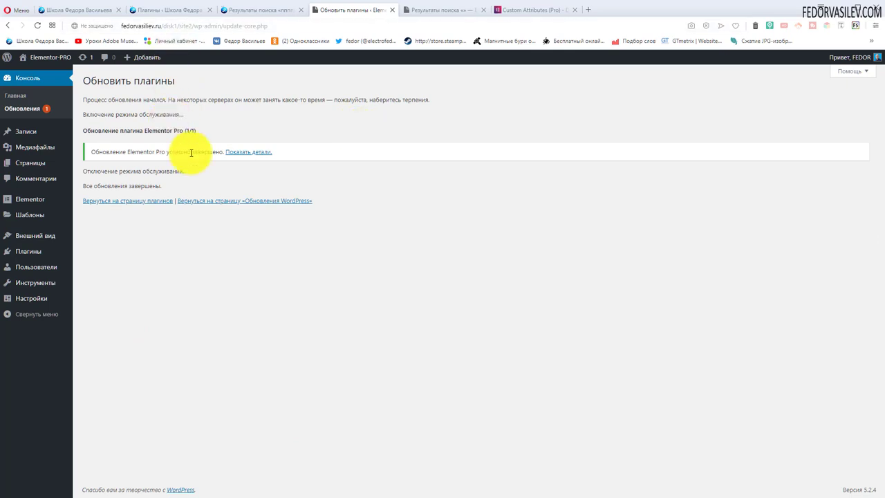
pyautogui.click(28, 108)
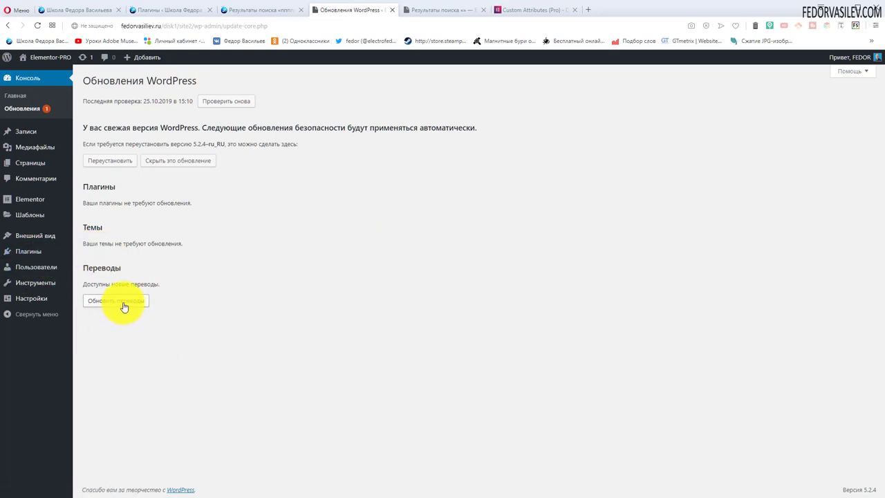
pyautogui.click(119, 302)
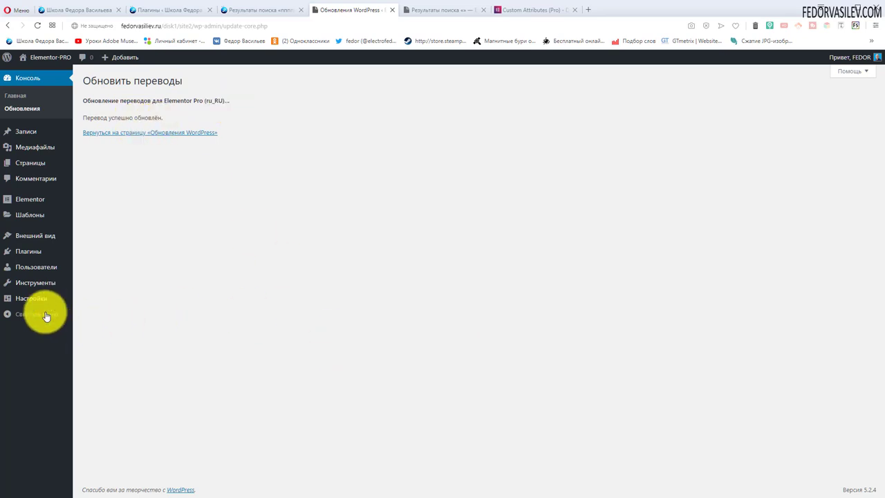
# Open the home page (Главная) in the Elementor editor and look through the PRO widgets
pyautogui.click(30, 199)
pyautogui.click(31, 129)
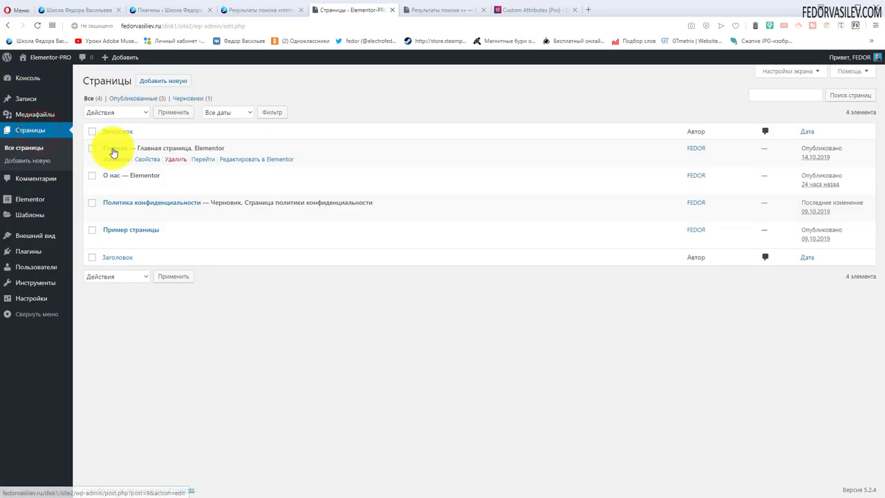
pyautogui.click(230, 159)
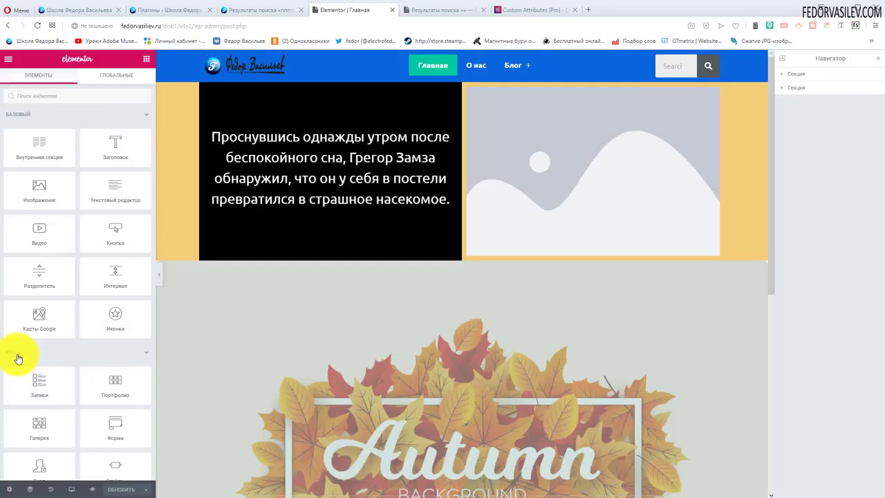
pyautogui.click(17, 116)
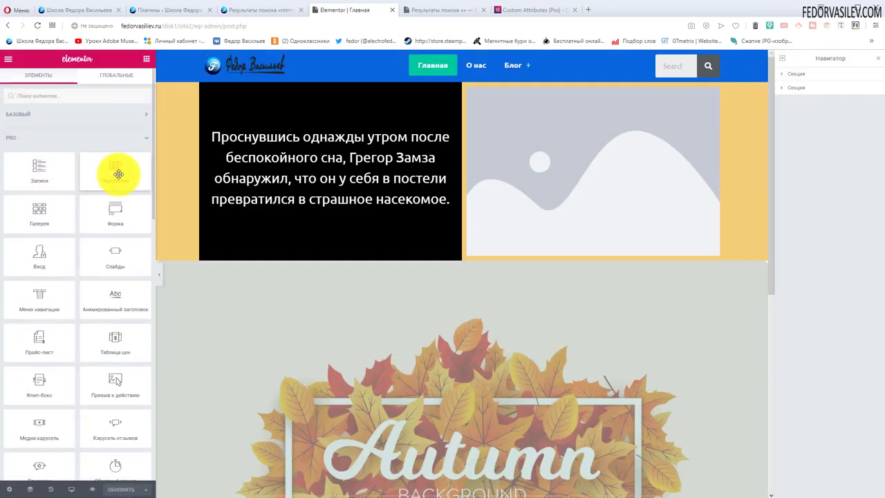
pyautogui.scroll(-2, 112, 177)
pyautogui.scroll(-3, 40, 257)
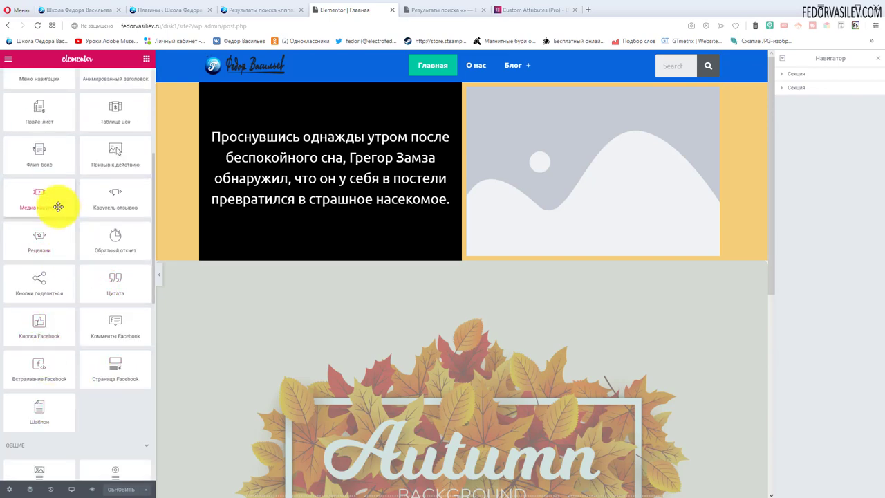
pyautogui.scroll(-3, 57, 204)
# Examine the search field and its suggestions in the header of the site's search results page
pyautogui.hotkey('ctrl', 'Tab')
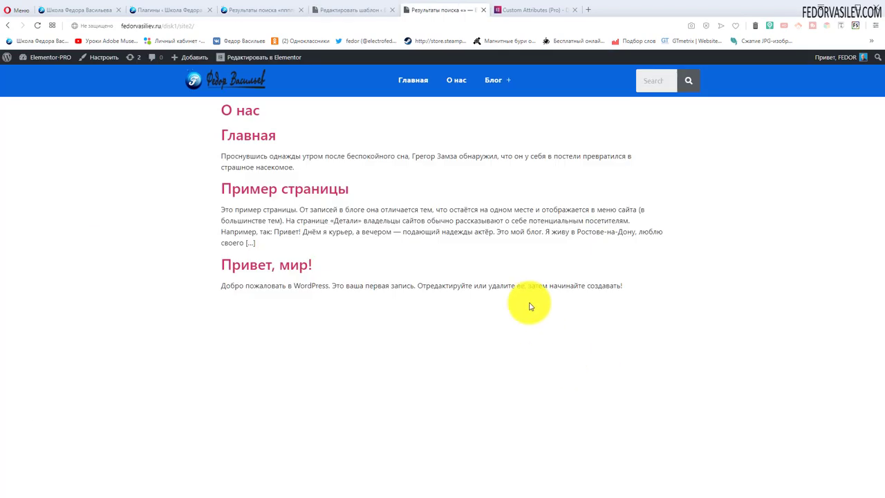
pyautogui.click(654, 81)
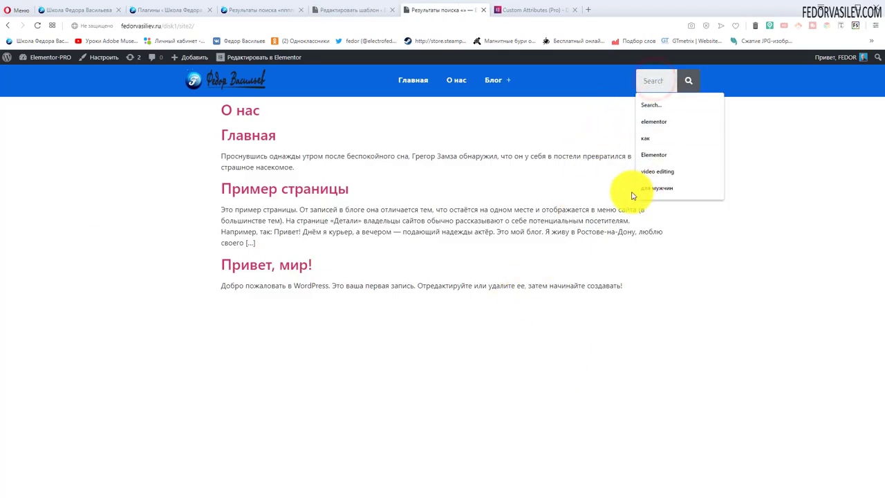
pyautogui.click(420, 110)
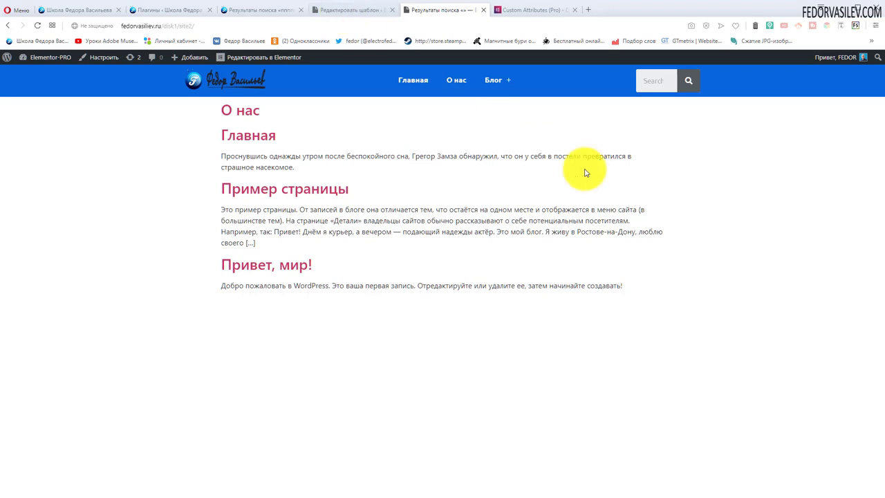
pyautogui.click(647, 83)
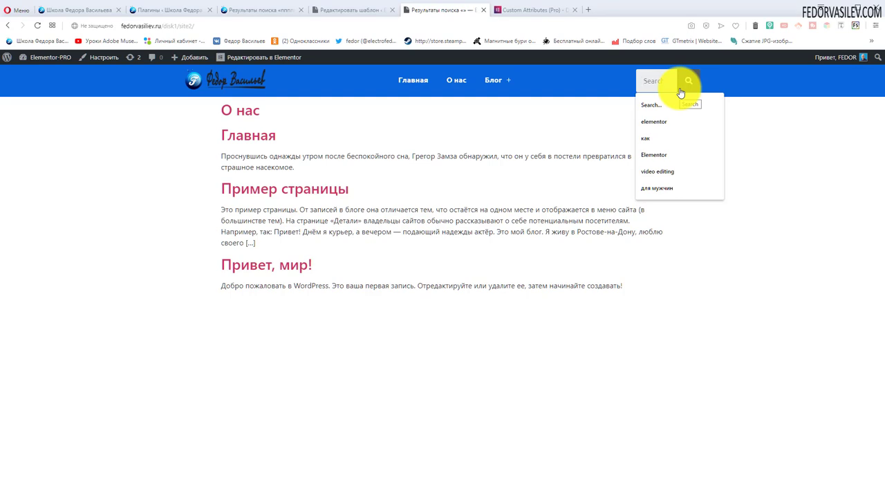
# Open a blank new post from the posts list and examine the block editor's title field and layout
pyautogui.click(347, 9)
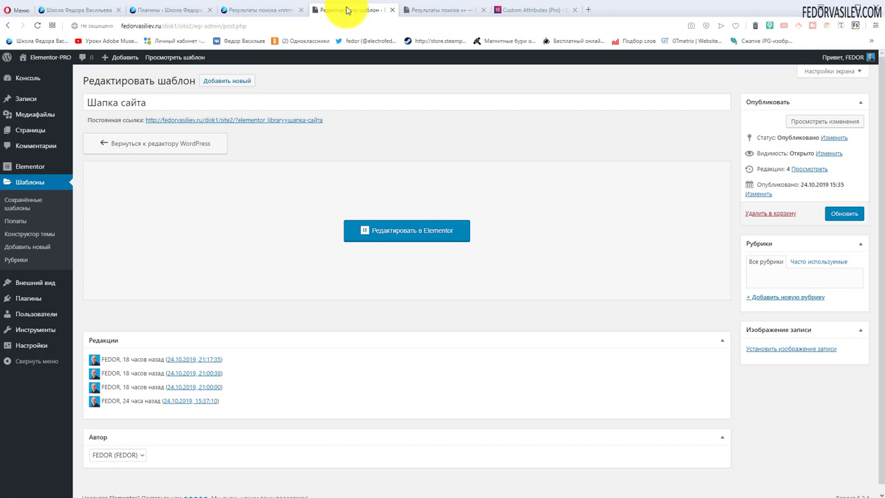
pyautogui.scroll(-1, 372, 70)
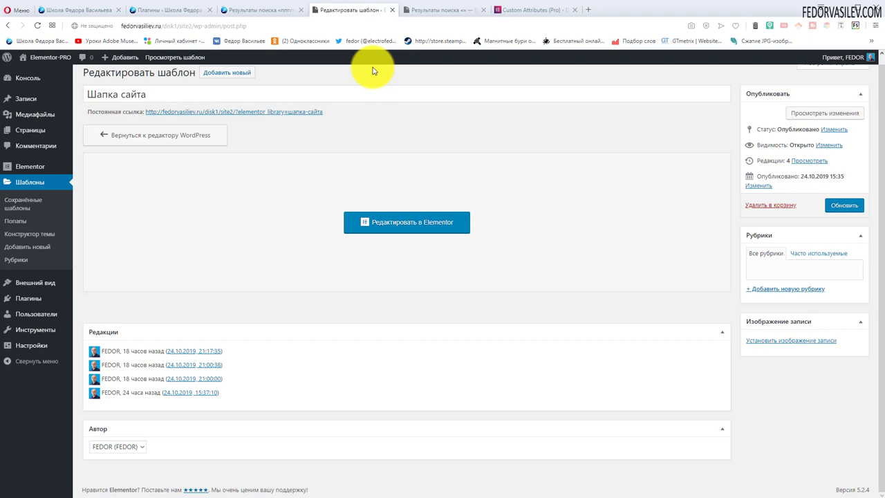
pyautogui.scroll(1, 372, 70)
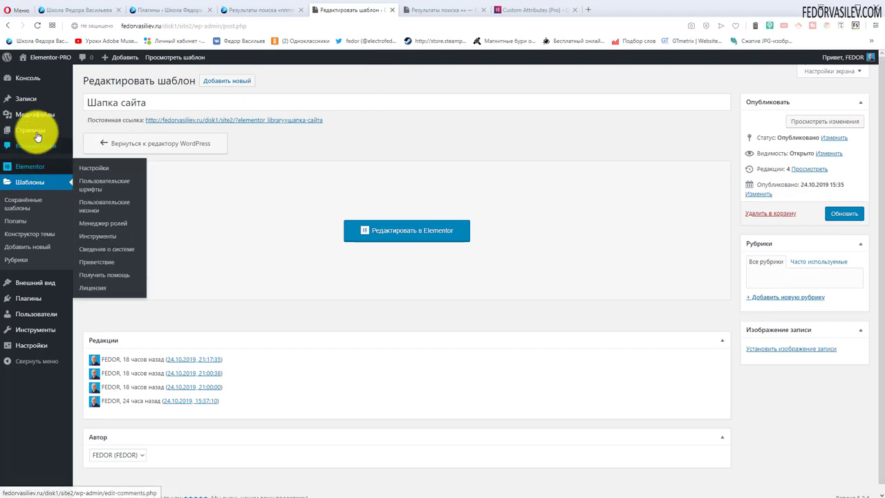
pyautogui.click(26, 102)
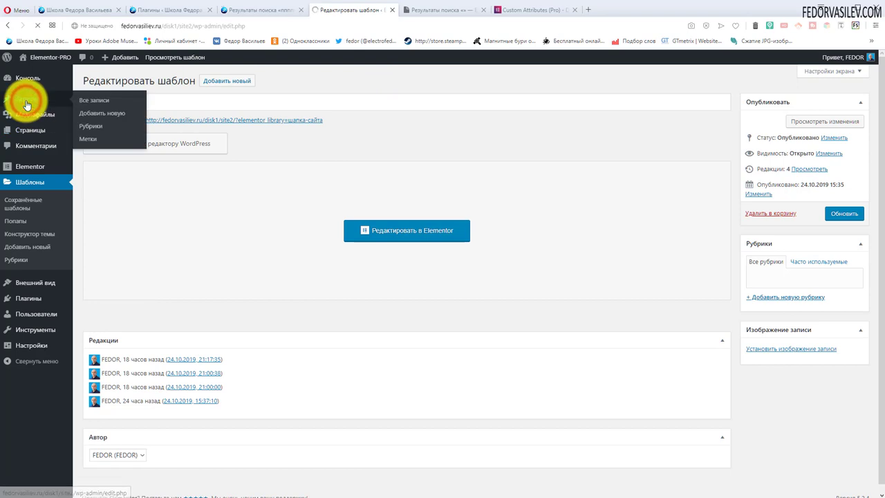
pyautogui.click(147, 81)
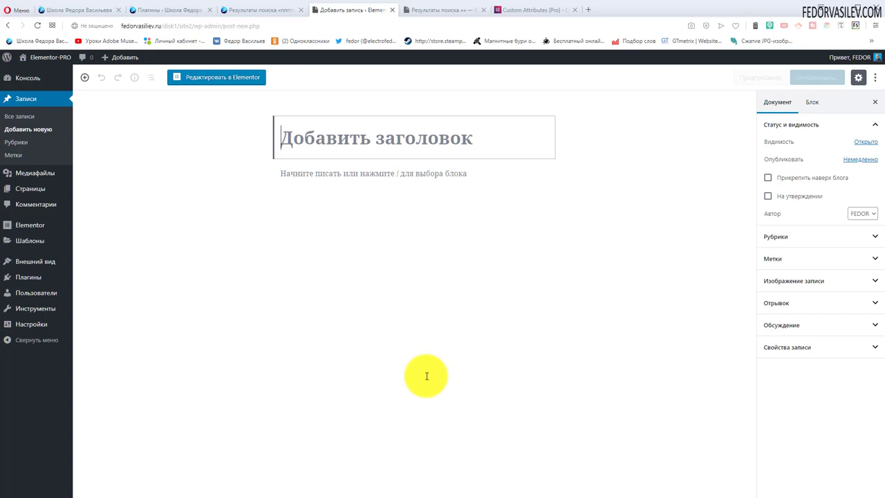
pyautogui.click(322, 133)
pyautogui.click(606, 381)
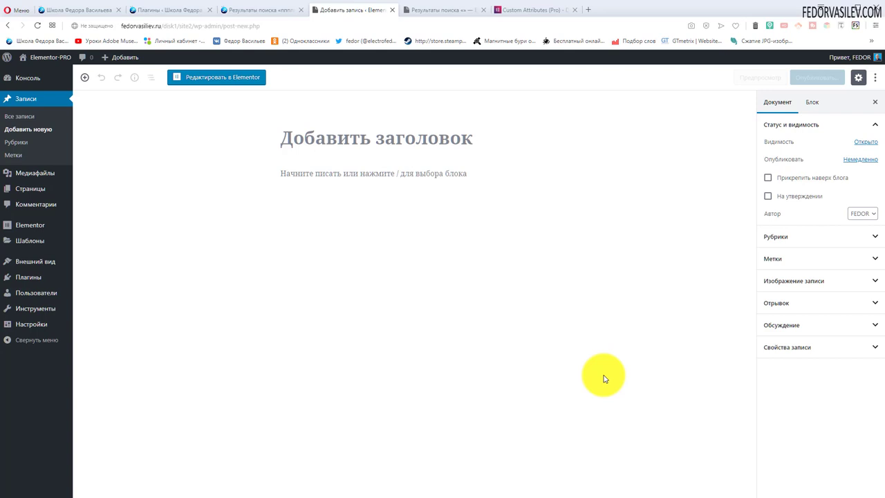
pyautogui.click(352, 147)
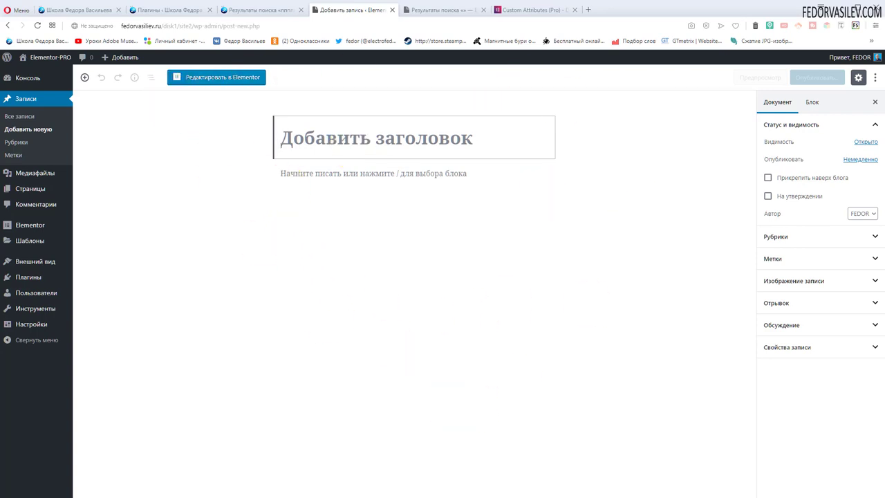
# Search the plugin catalogue for Classic Editor and install that plugin
pyautogui.moveTo(28, 280)
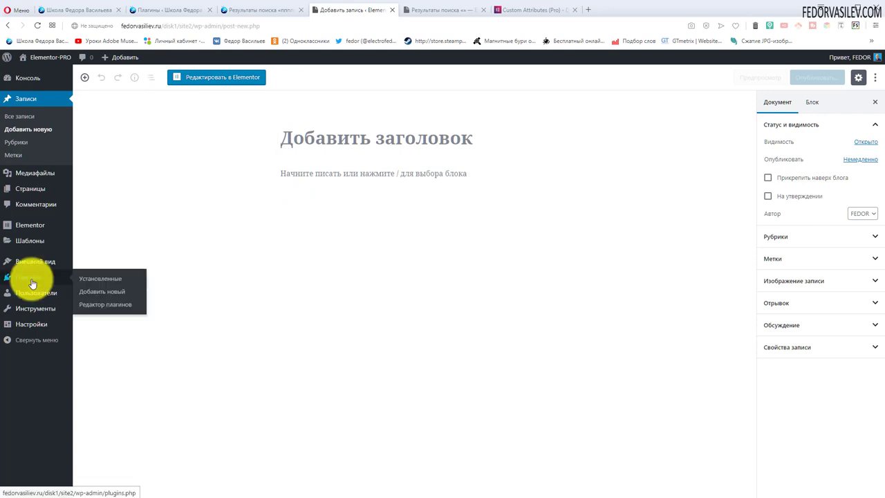
pyautogui.click(85, 291)
pyautogui.rightClick(760, 108)
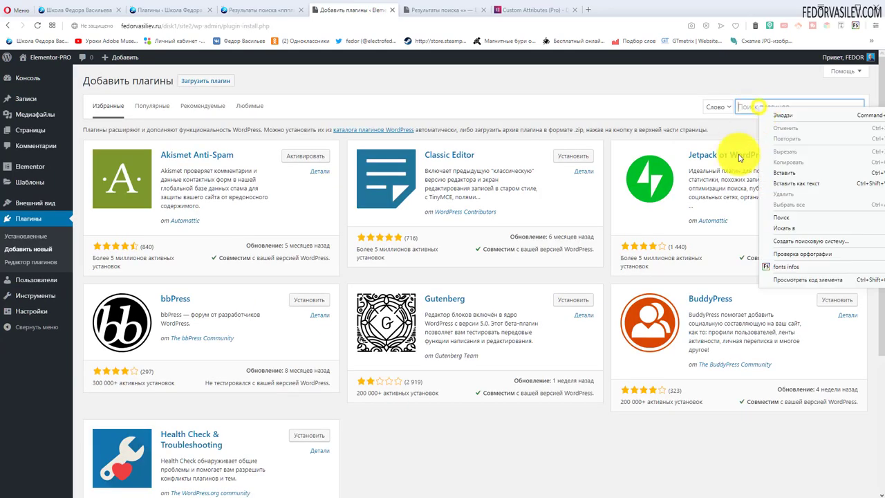
pyautogui.click(772, 178)
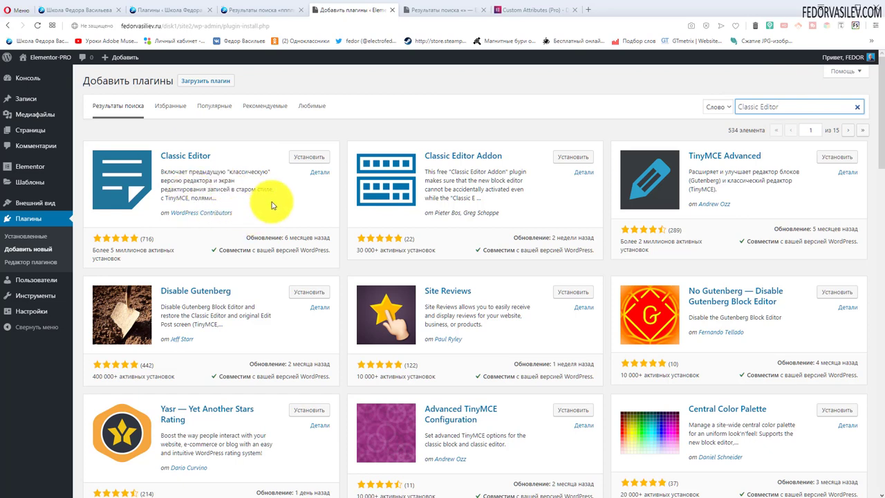
pyautogui.click(298, 158)
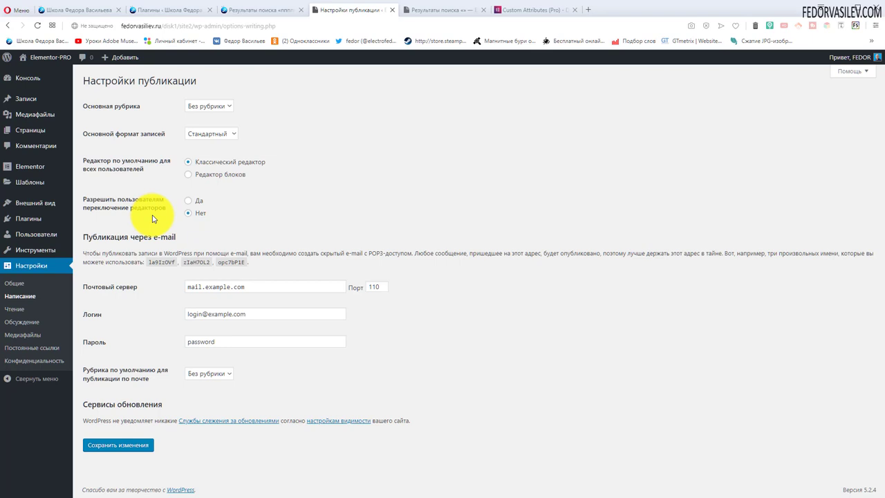
# Start a new post in the classic editor and show the additional row of formatting tools
pyautogui.moveTo(53, 99)
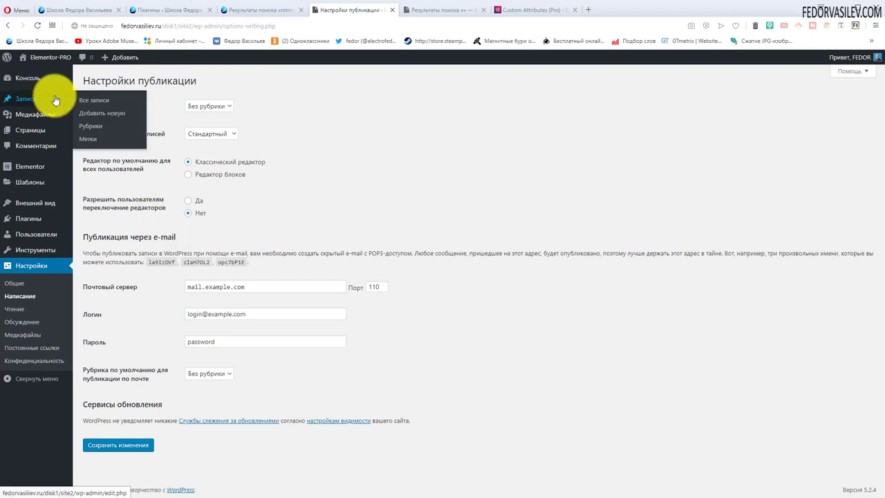
pyautogui.click(92, 114)
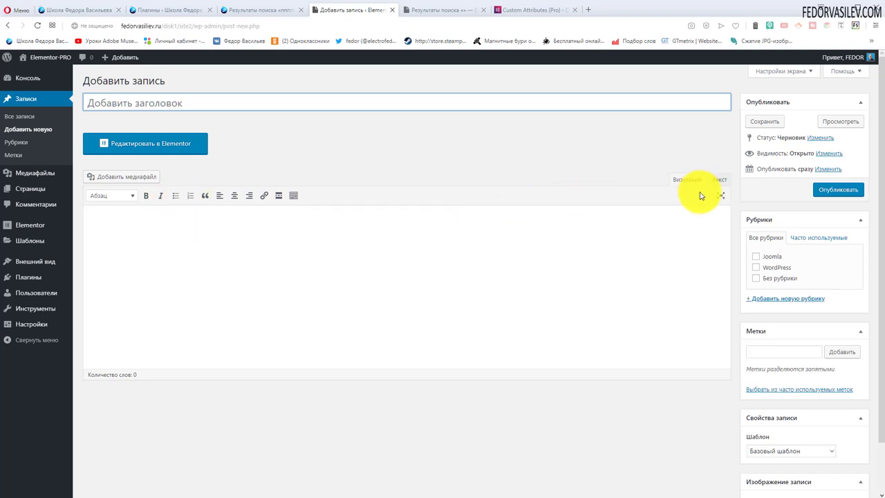
pyautogui.click(721, 196)
pyautogui.click(293, 195)
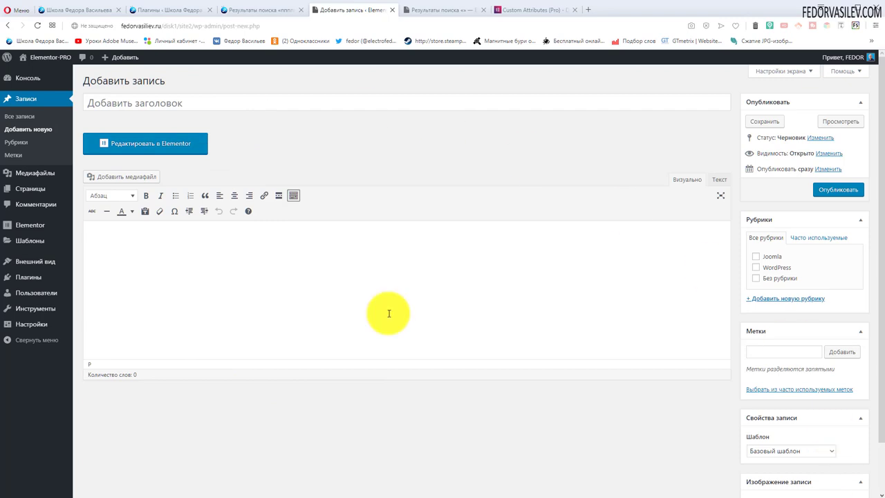
# Move the featured image box (Изображение записи) above the publishing box on the new post screen
pyautogui.click(184, 100)
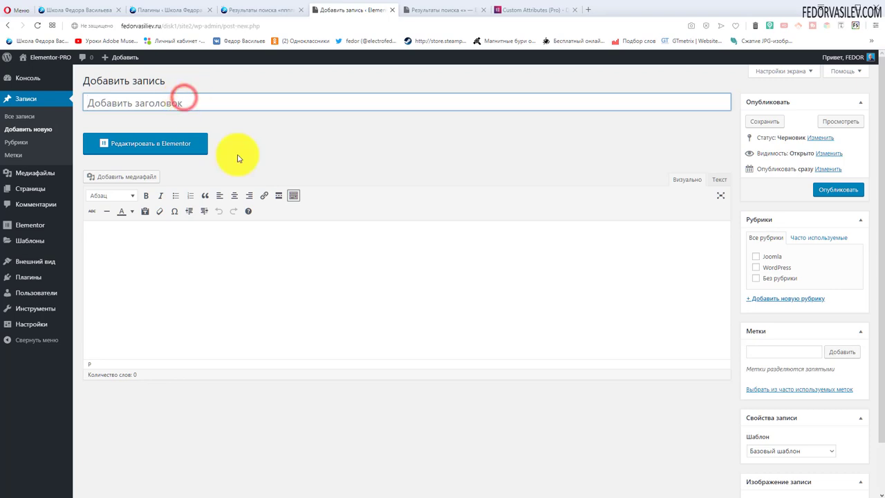
pyautogui.scroll(-1, 537, 250)
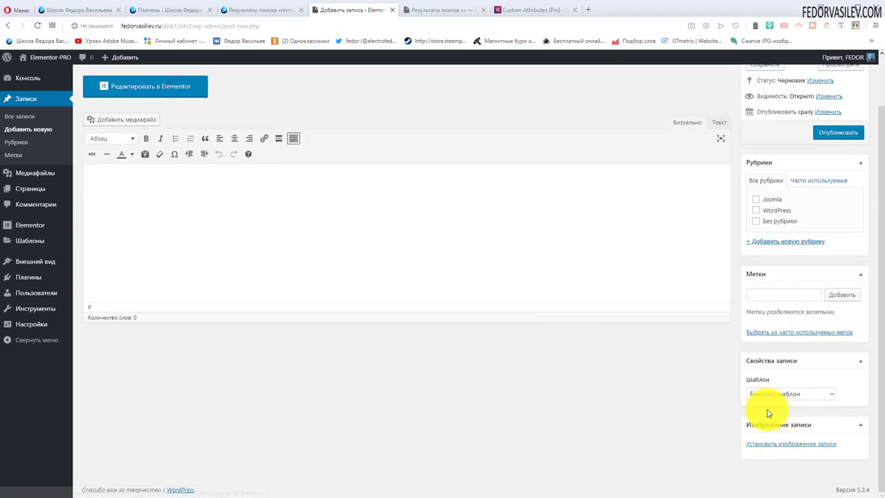
pyautogui.moveTo(779, 424); pyautogui.dragTo(778, 96)
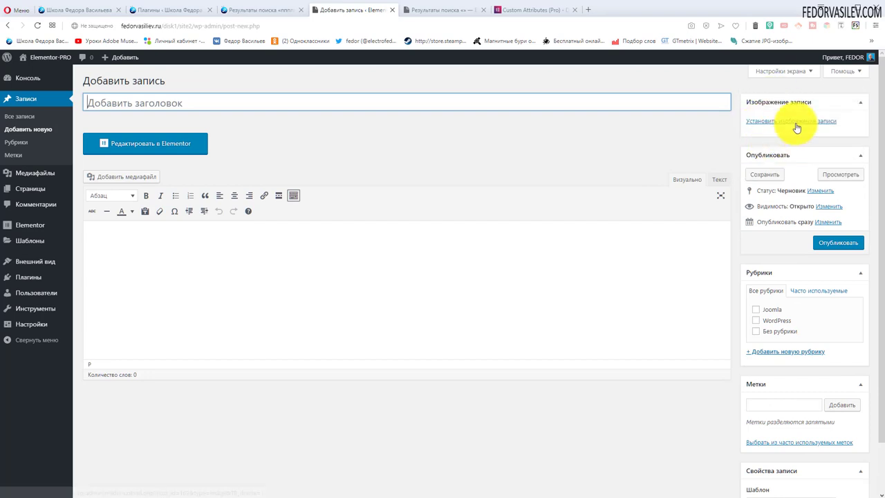
pyautogui.click(151, 279)
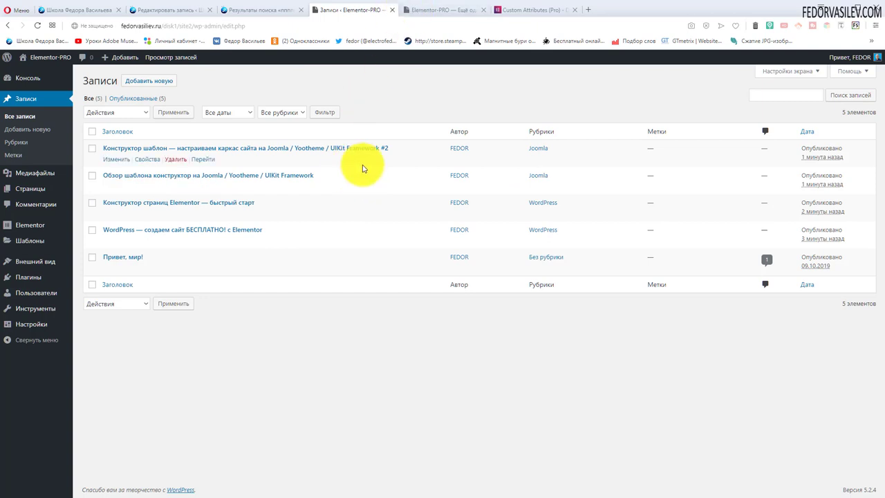
pyautogui.moveTo(379, 151); pyautogui.dragTo(344, 134)
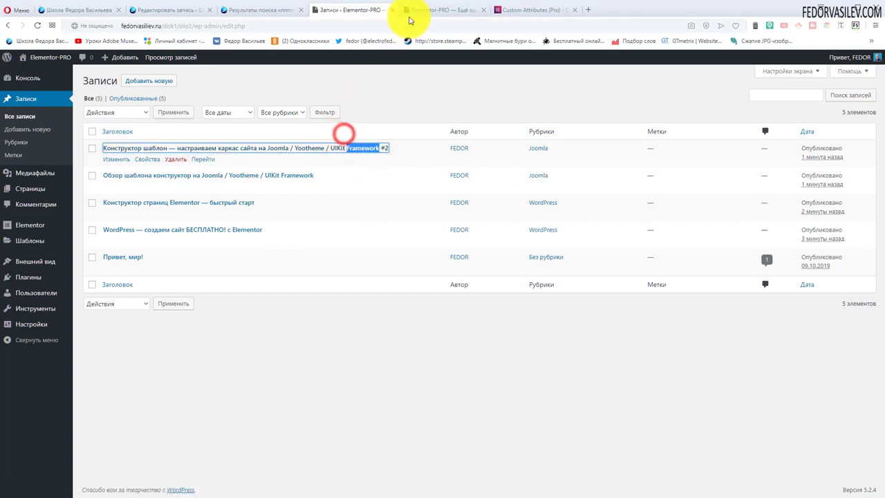
# Switch to the Elementor-PRO site's home page, reload it and search the site for "Framework"
pyautogui.click(416, 10)
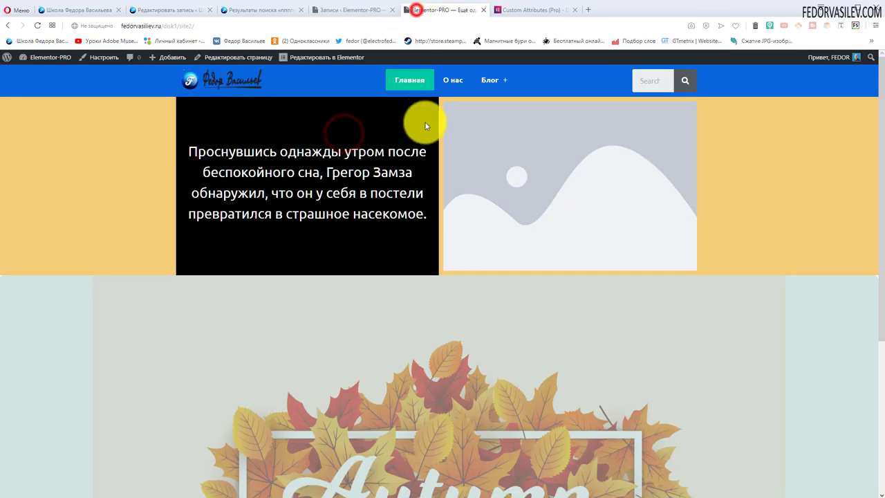
pyautogui.click(35, 24)
pyautogui.rightClick(650, 80)
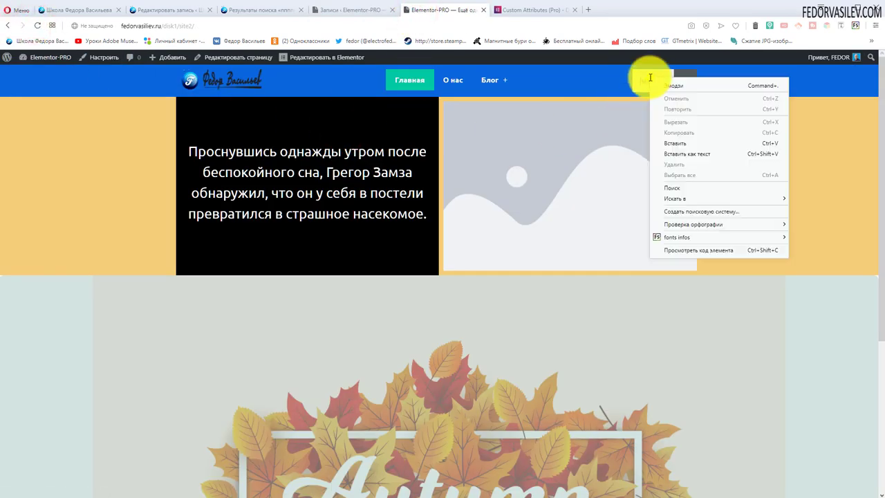
pyautogui.click(661, 143)
pyautogui.press('Return')
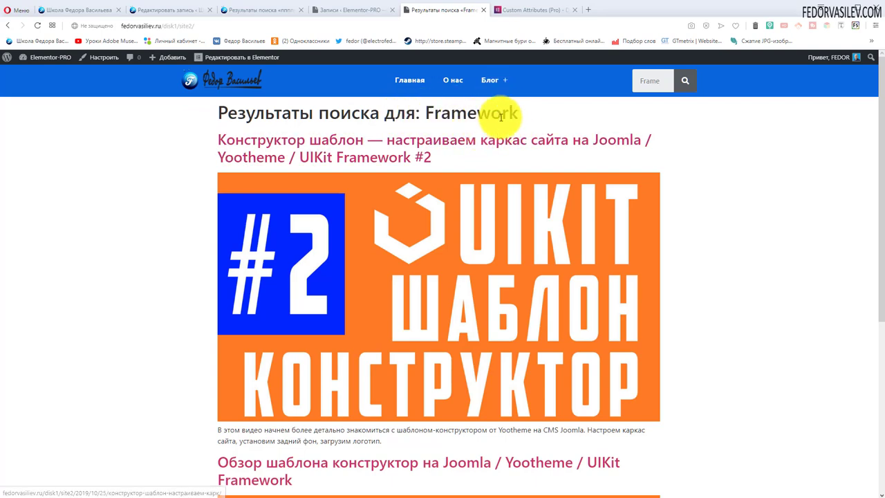
# Examine the Framework search results page, checking its heading, post titles, featured images and excerpts
pyautogui.scroll(-4, 311, 242)
pyautogui.scroll(3, 276, 228)
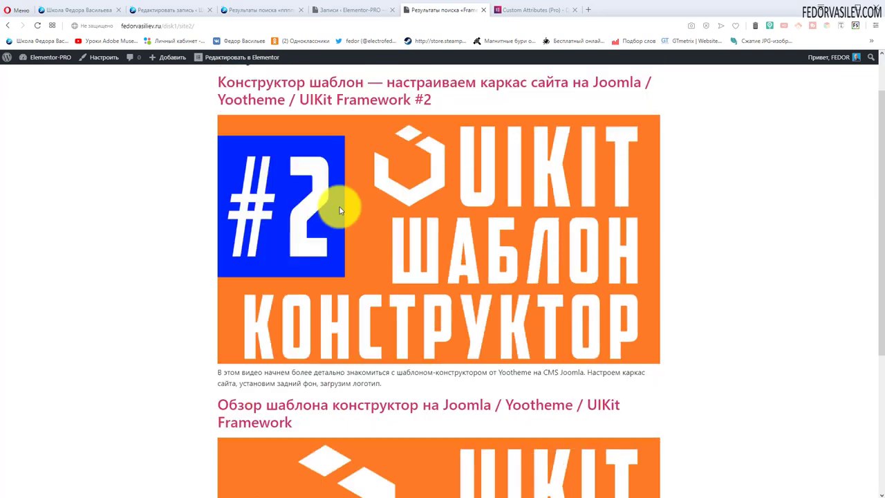
pyautogui.scroll(1, 340, 207)
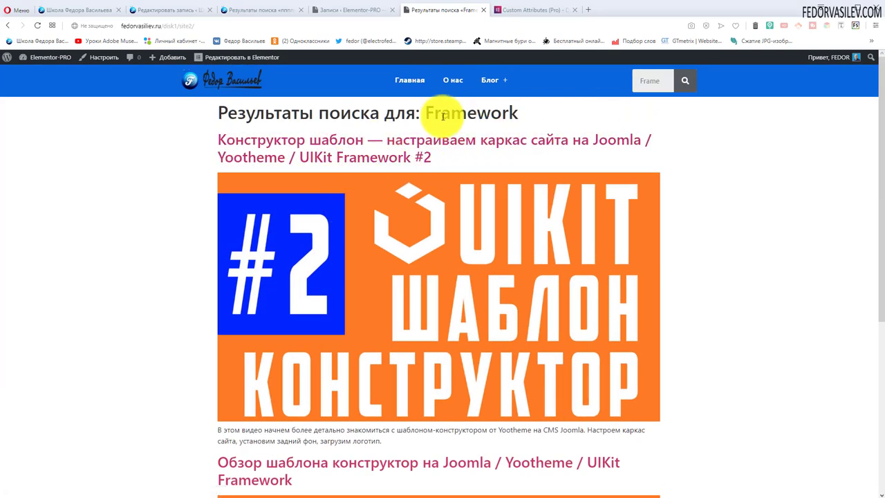
pyautogui.scroll(-4, 415, 297)
pyautogui.scroll(4, 318, 339)
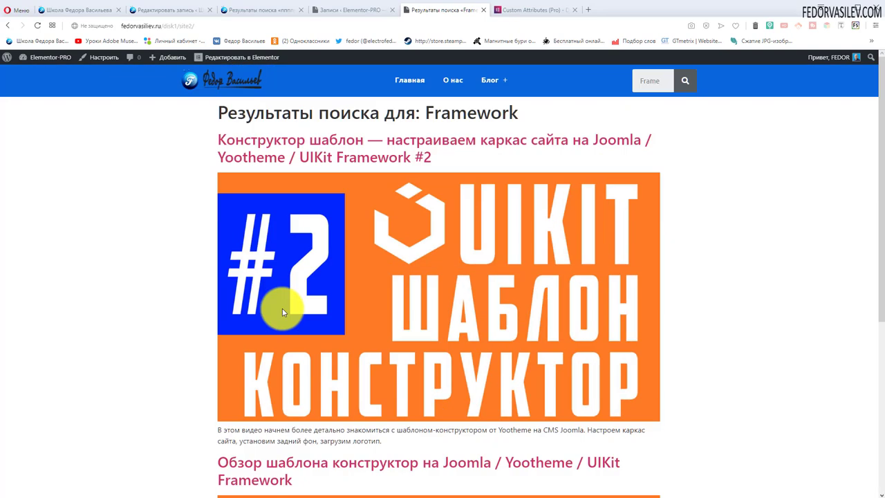
pyautogui.scroll(-3, 276, 355)
pyautogui.scroll(3, 276, 361)
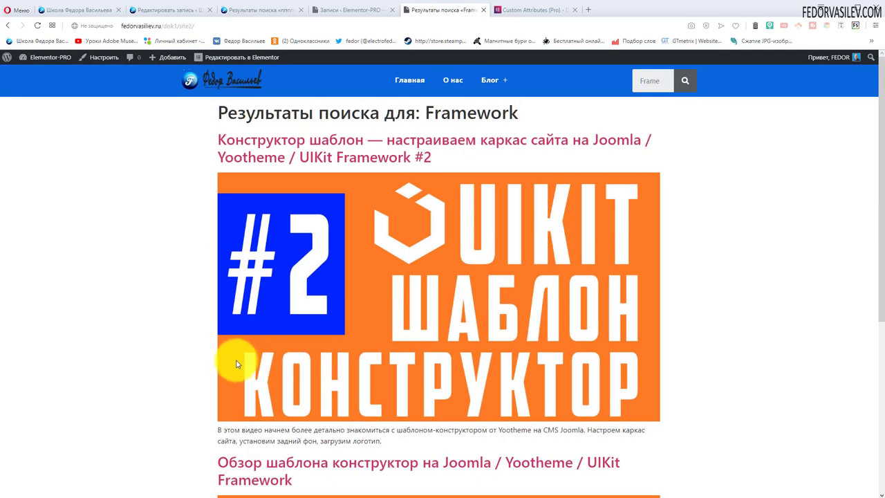
pyautogui.scroll(-4, 730, 286)
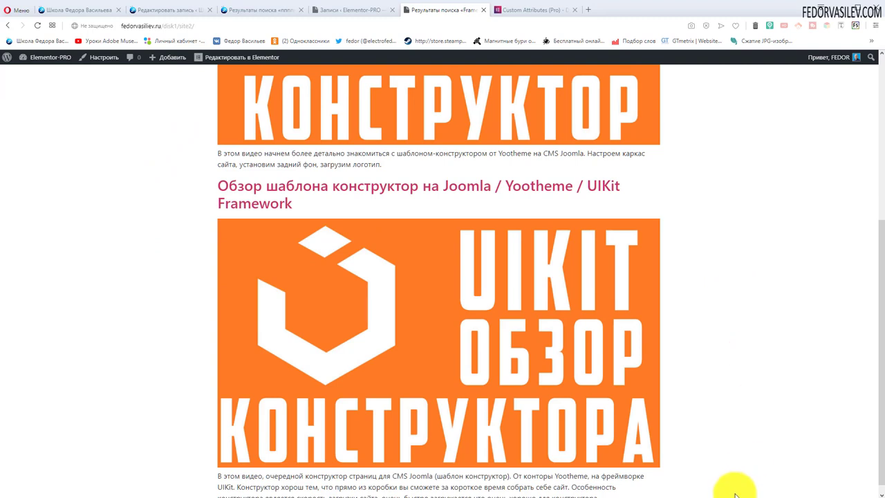
pyautogui.scroll(4, 731, 471)
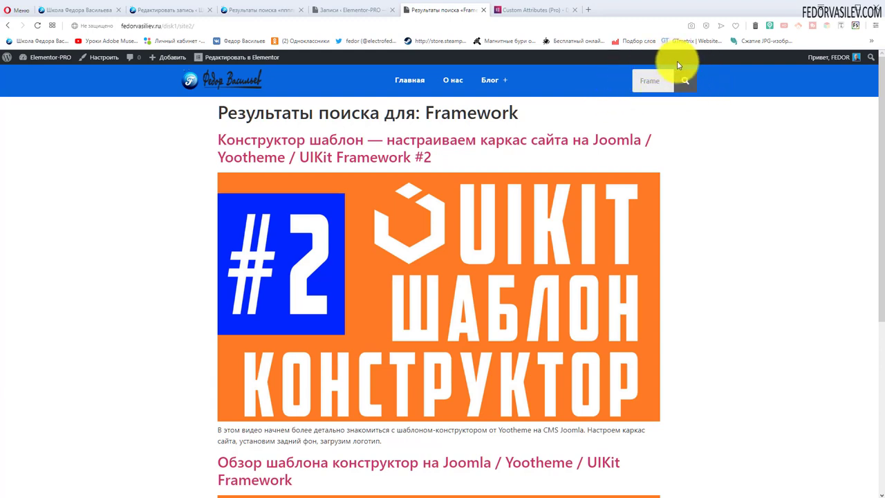
# On the school site's Wordpress lessons page, open the full-screen search, clear its query and close it
pyautogui.hotkey('ctrl', 'Tab')
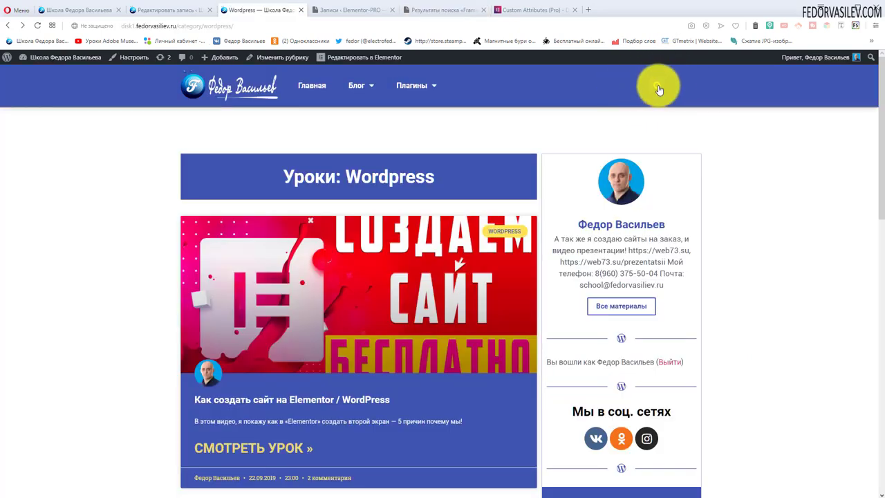
pyautogui.click(656, 86)
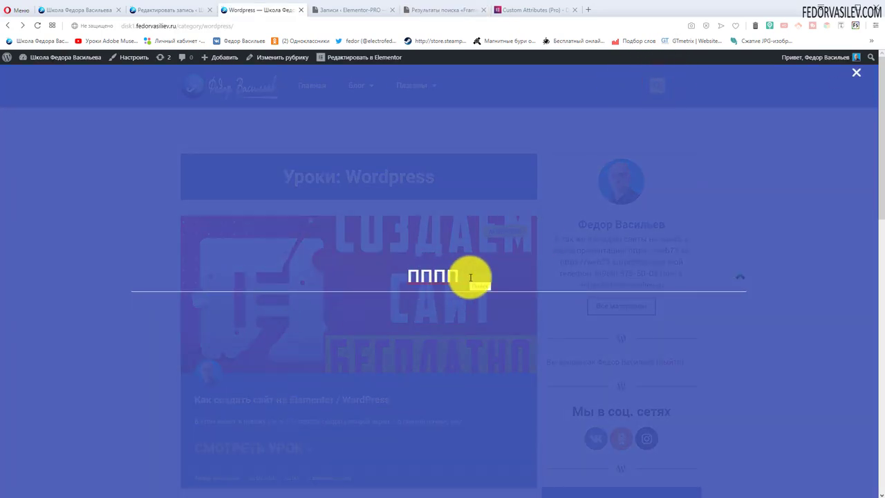
pyautogui.moveTo(468, 277); pyautogui.dragTo(275, 275)
pyautogui.press('BackSpace')
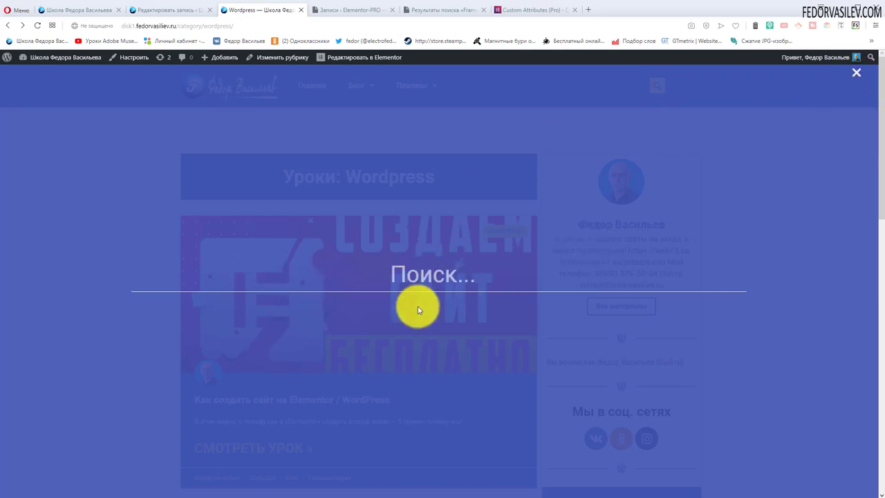
pyautogui.click(853, 73)
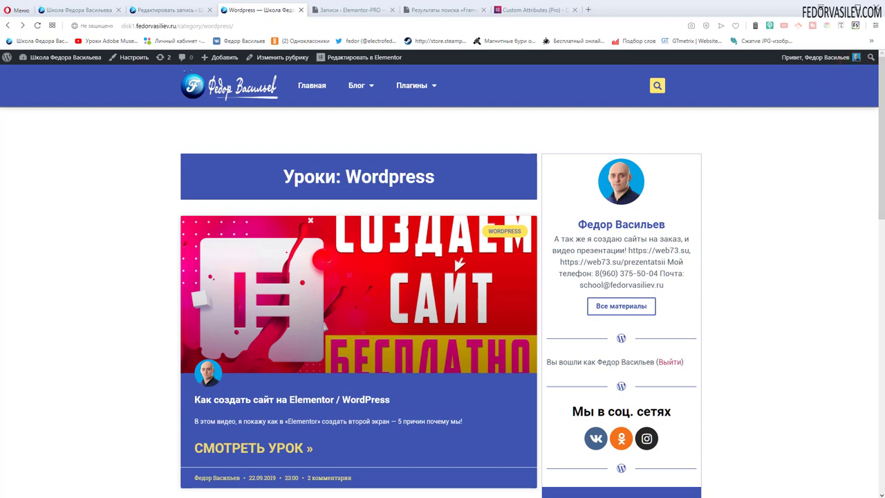
# Return to the Elementor-PRO site's Framework search results and review how the found posts are laid out
pyautogui.hotkey('ctrl', 'Tab')
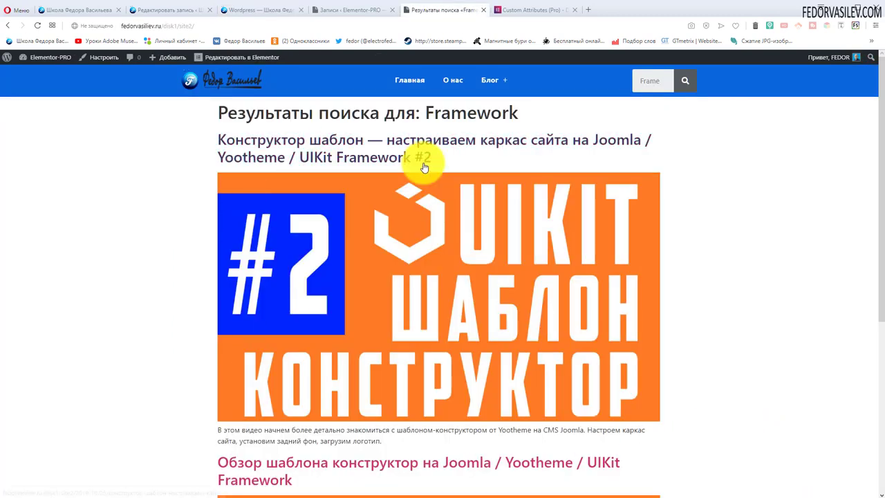
pyautogui.scroll(-4, 400, 232)
pyautogui.scroll(4, 637, 302)
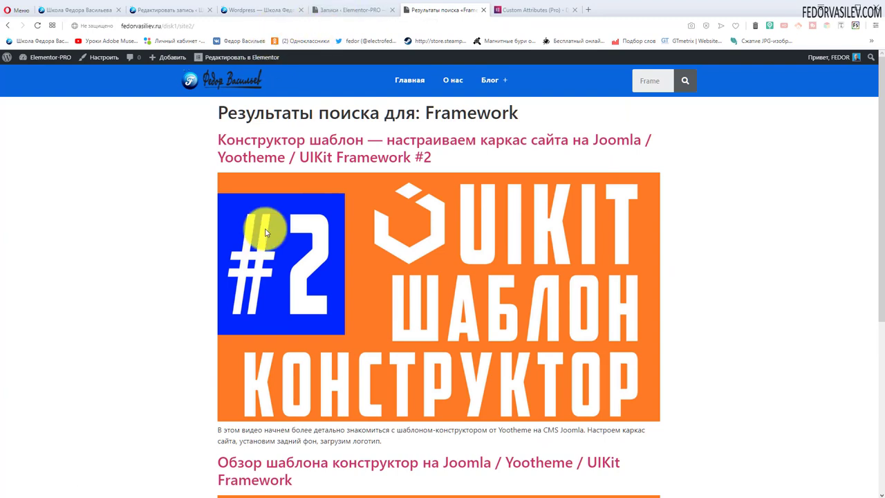
# Create a new Elementor template of type Архив named "Результаты поиска" from the saved templates page
pyautogui.click(366, 13)
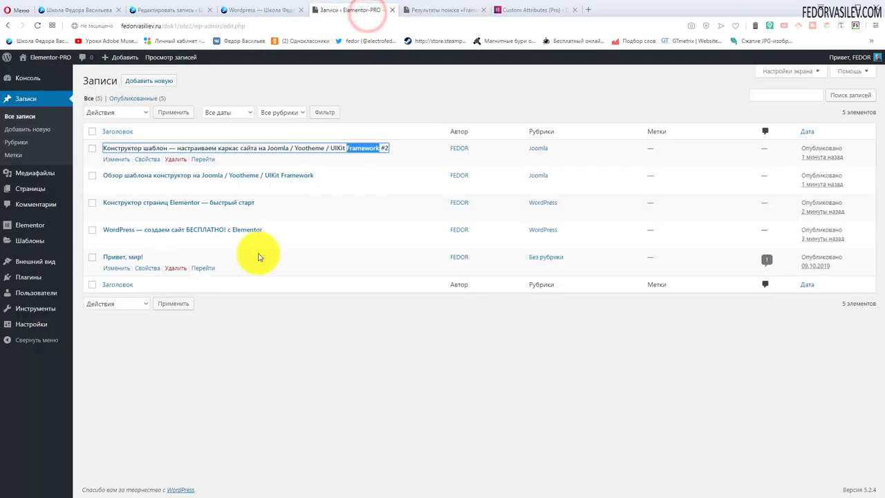
pyautogui.moveTo(43, 262)
pyautogui.click(35, 246)
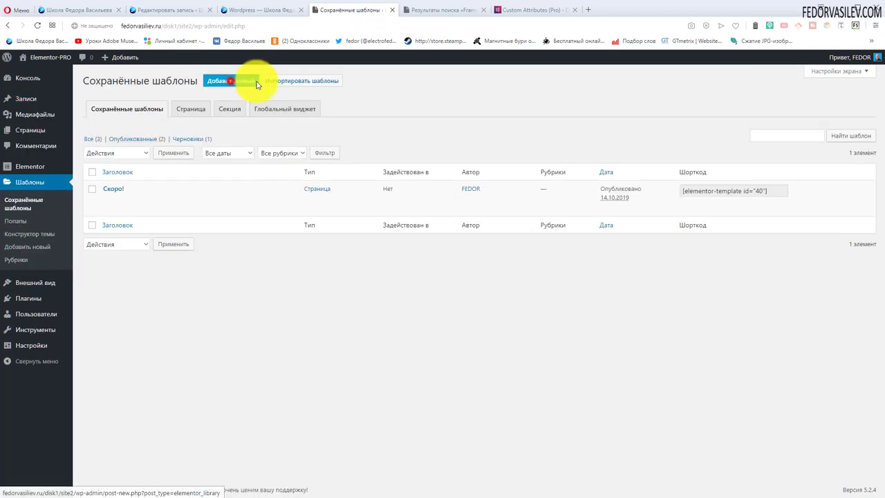
pyautogui.click(231, 81)
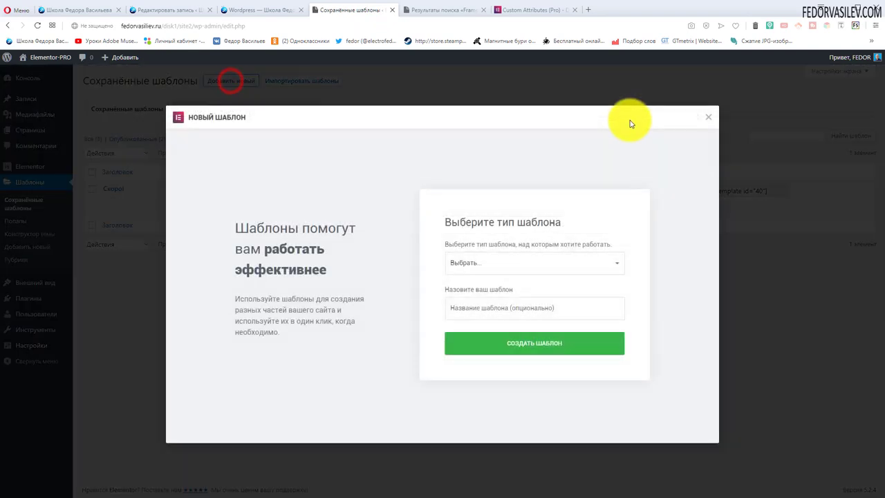
pyautogui.click(465, 262)
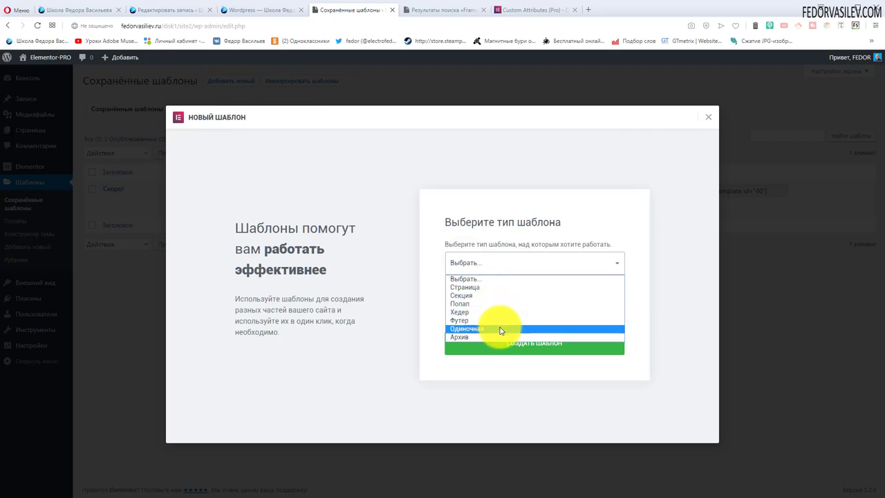
pyautogui.click(468, 338)
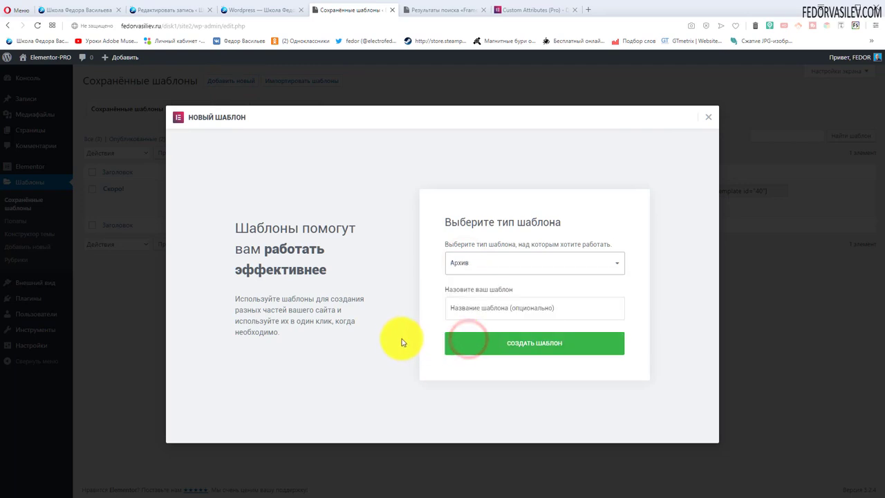
pyautogui.click(485, 313)
pyautogui.click(462, 381)
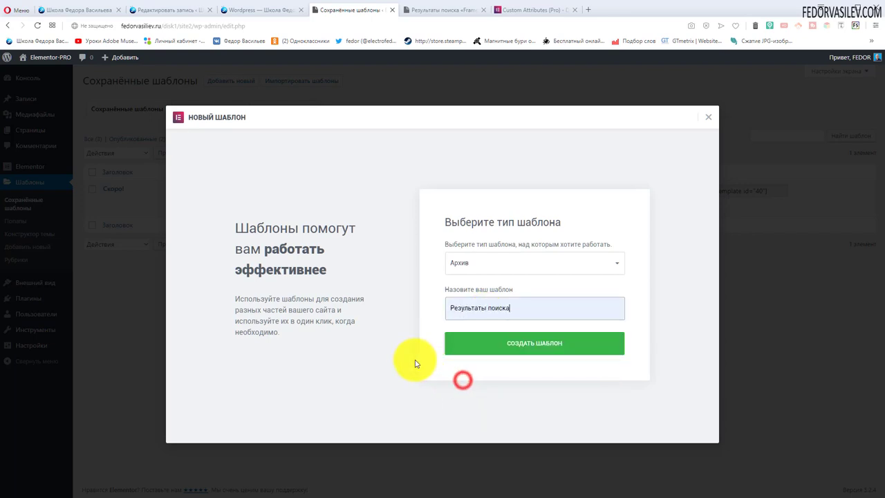
pyautogui.click(525, 343)
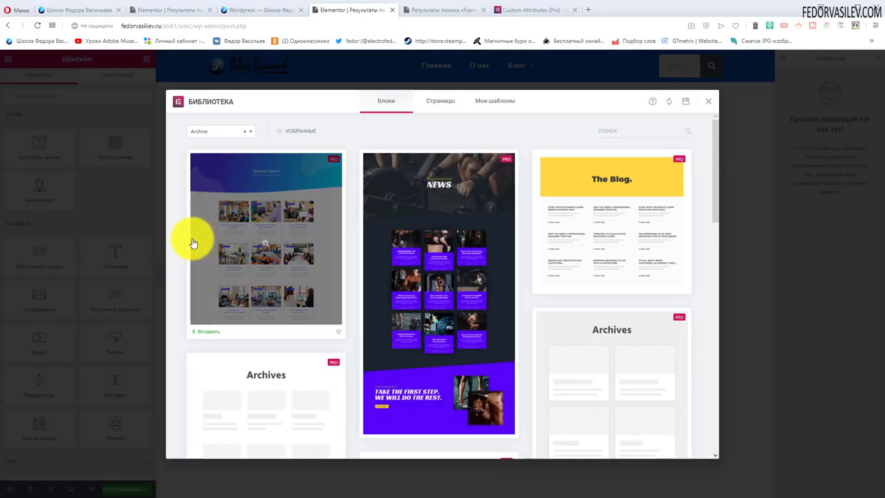
# Browse the Archive block designs in the template library and close the library without inserting one
pyautogui.scroll(-2, 591, 219)
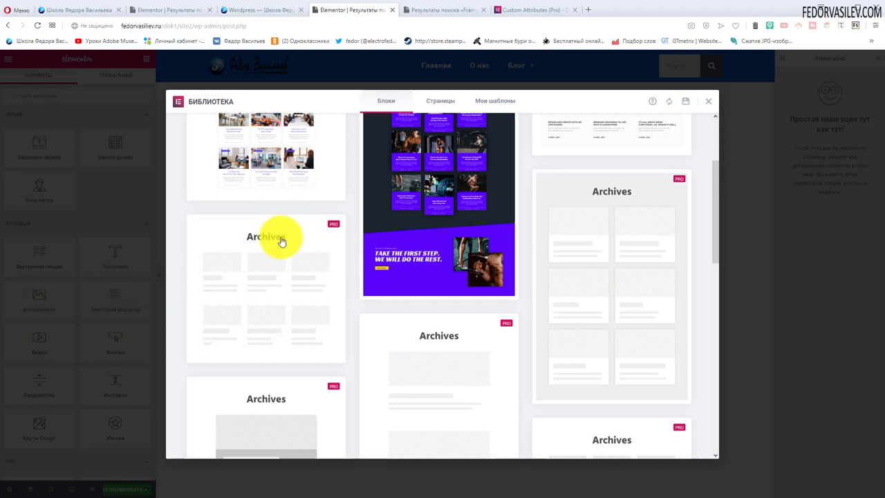
pyautogui.moveTo(283, 250)
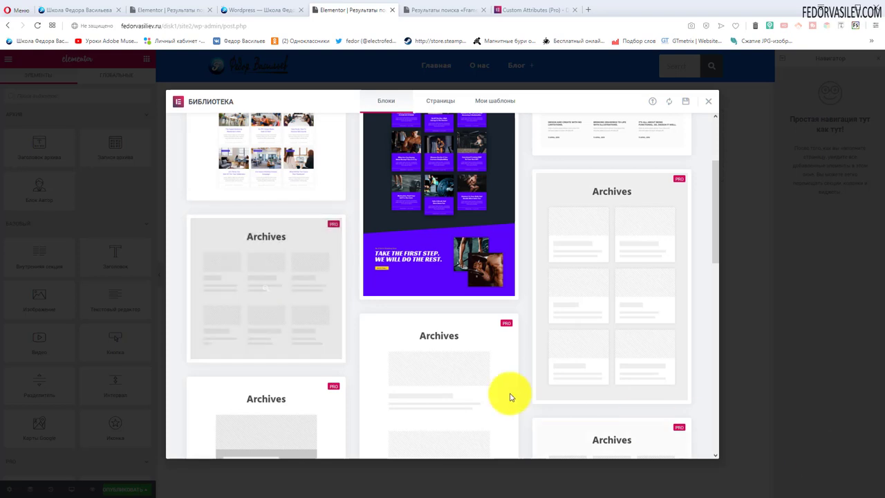
pyautogui.scroll(-2, 569, 387)
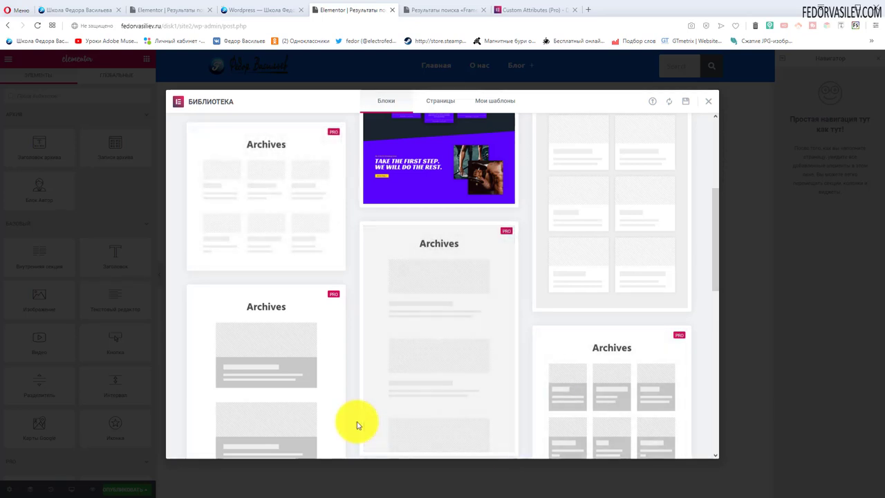
pyautogui.scroll(4, 355, 414)
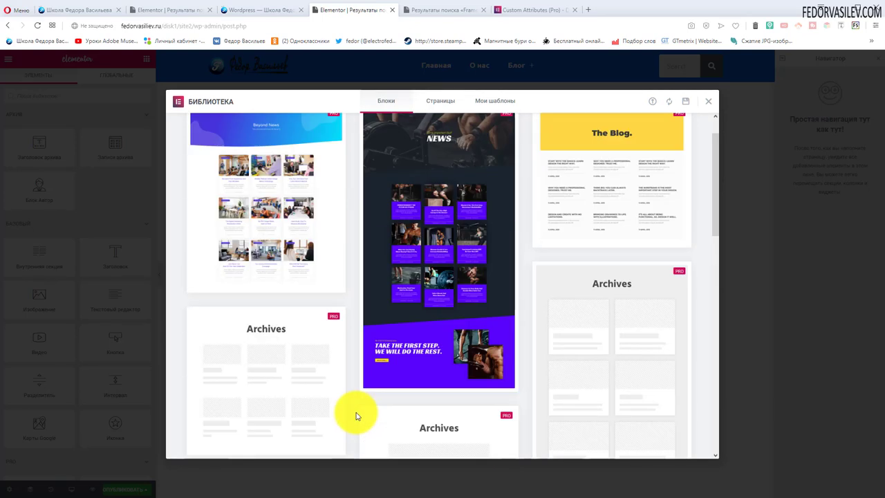
pyautogui.scroll(-4, 435, 385)
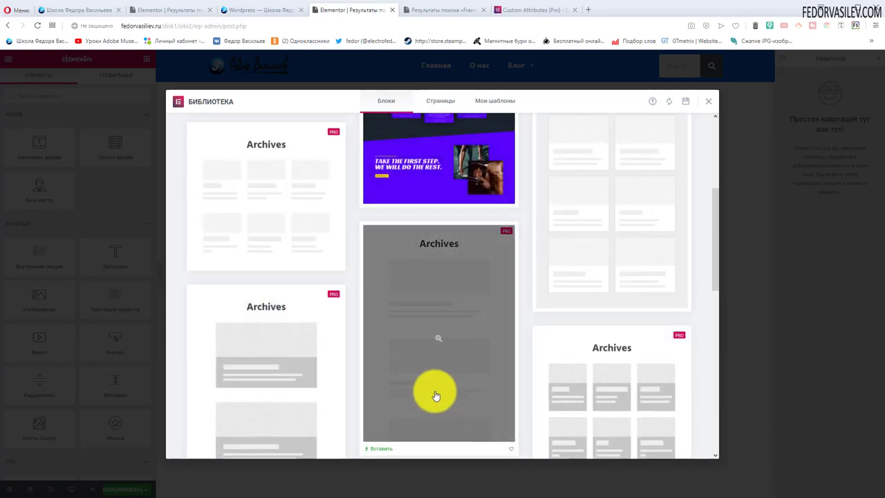
pyautogui.scroll(2, 435, 387)
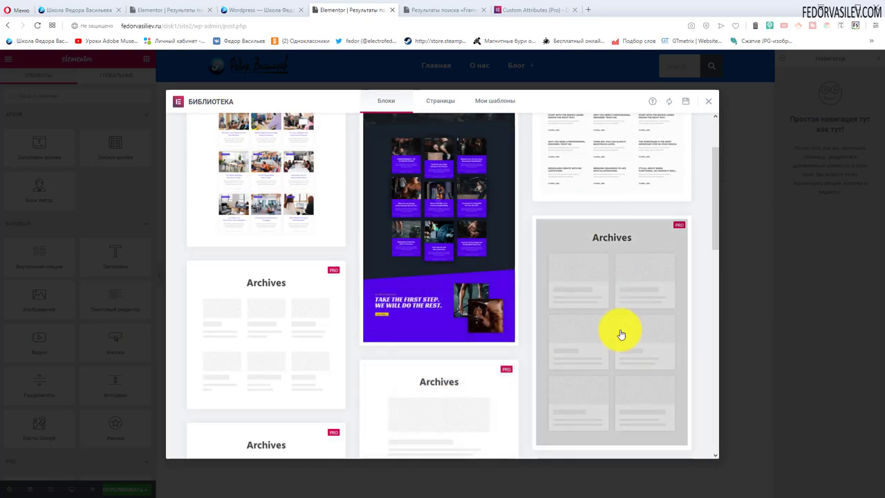
pyautogui.scroll(-3, 247, 271)
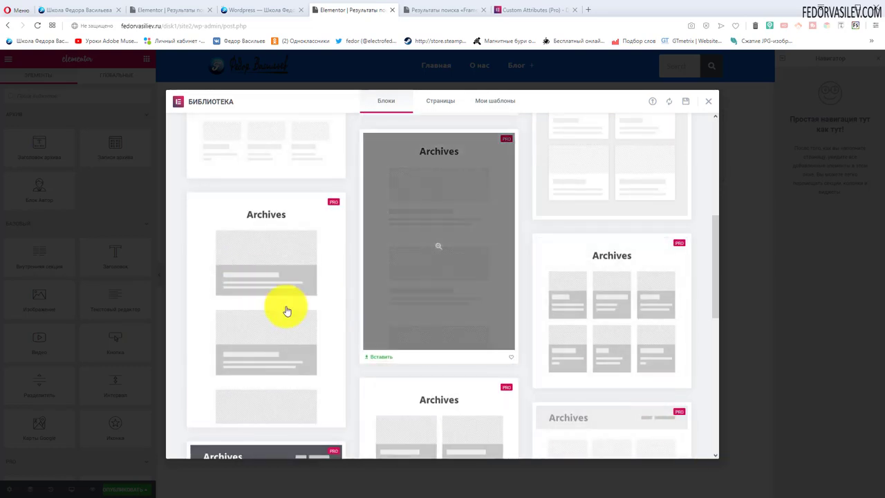
pyautogui.scroll(3, 217, 366)
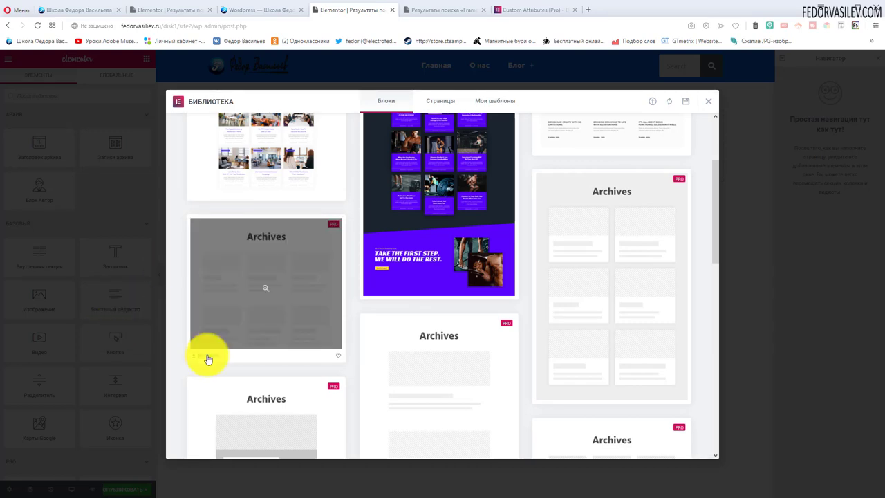
pyautogui.scroll(3, 477, 263)
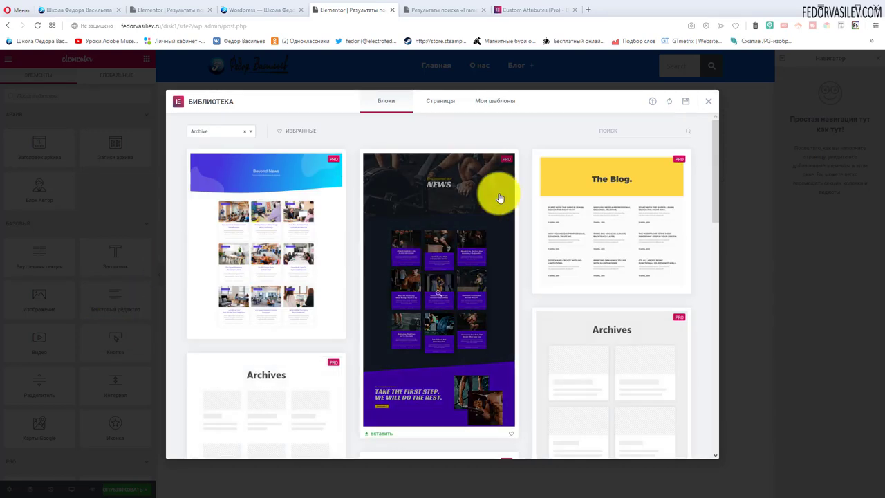
pyautogui.click(708, 101)
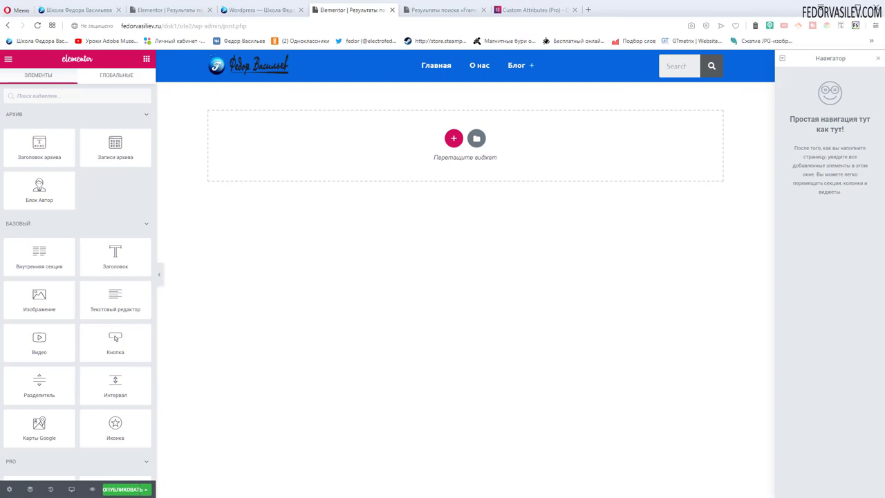
# In the archive template's settings, set the status to Опубликовано and preview the dynamic content as Результаты поиска
pyautogui.click(91, 490)
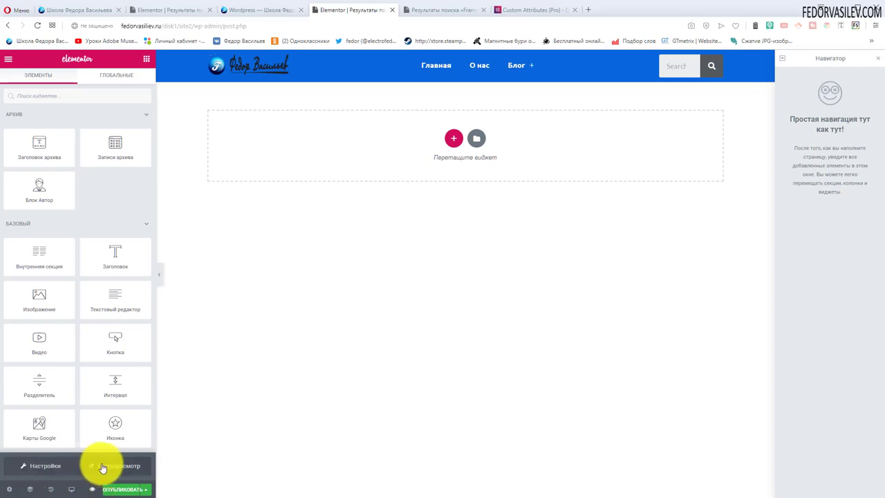
pyautogui.click(52, 470)
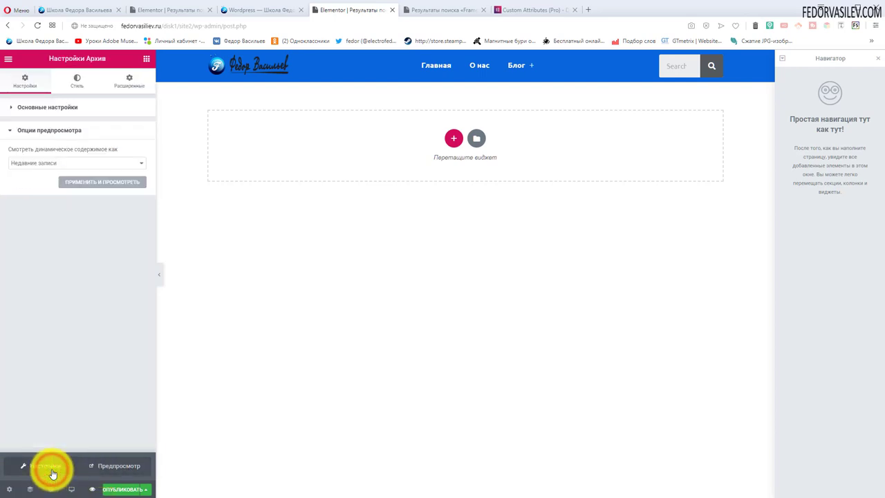
pyautogui.click(45, 108)
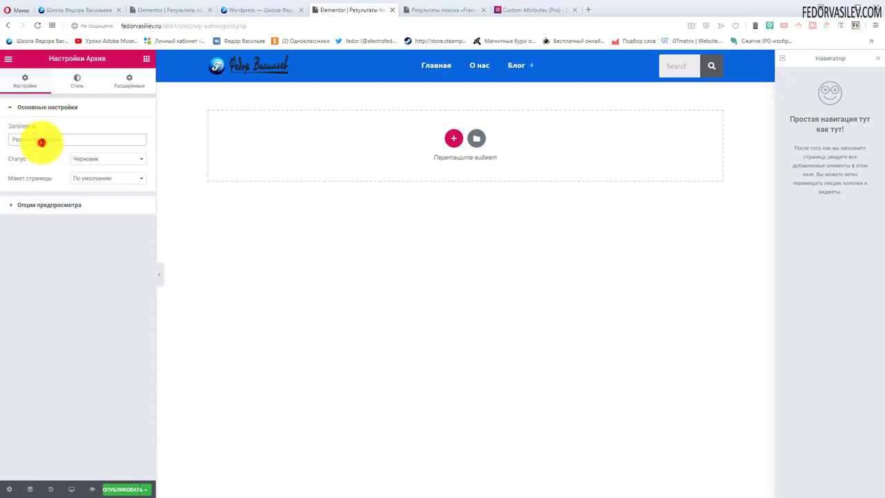
pyautogui.click(42, 141)
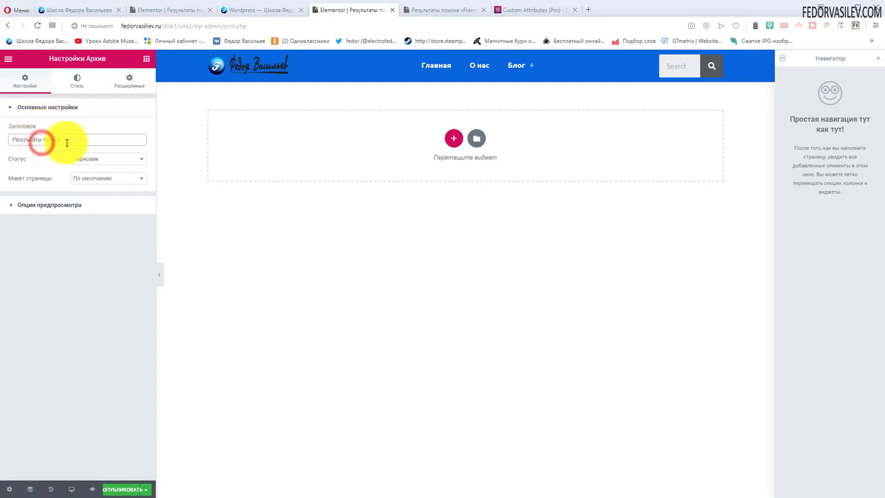
pyautogui.click(100, 160)
pyautogui.click(104, 190)
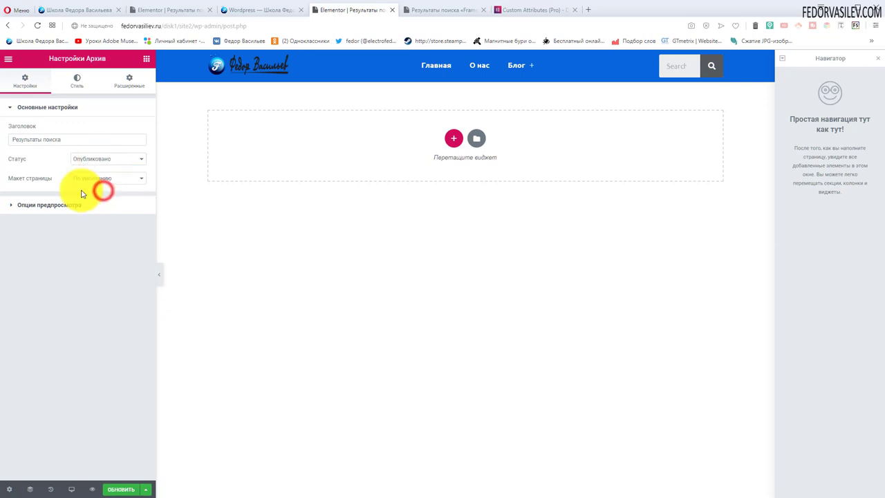
pyautogui.click(34, 205)
# Update the template and add a display condition that includes Результаты поиска, saving the publish settings
pyautogui.click(116, 488)
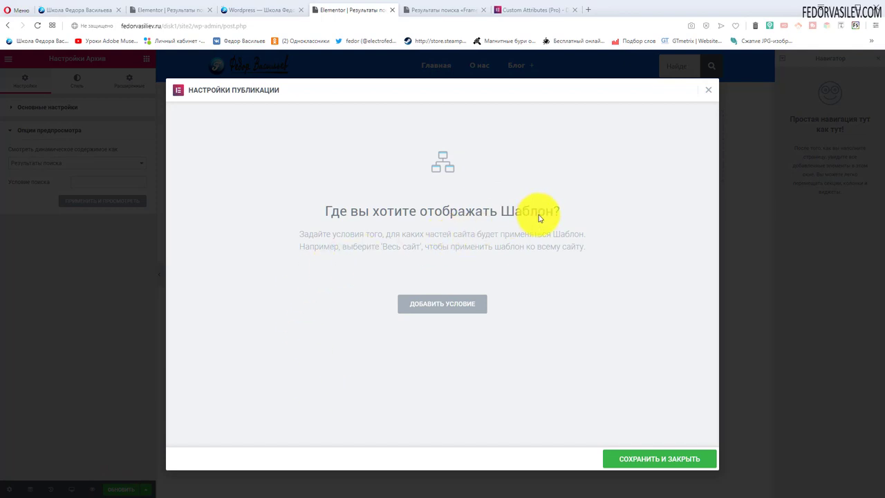
pyautogui.click(441, 304)
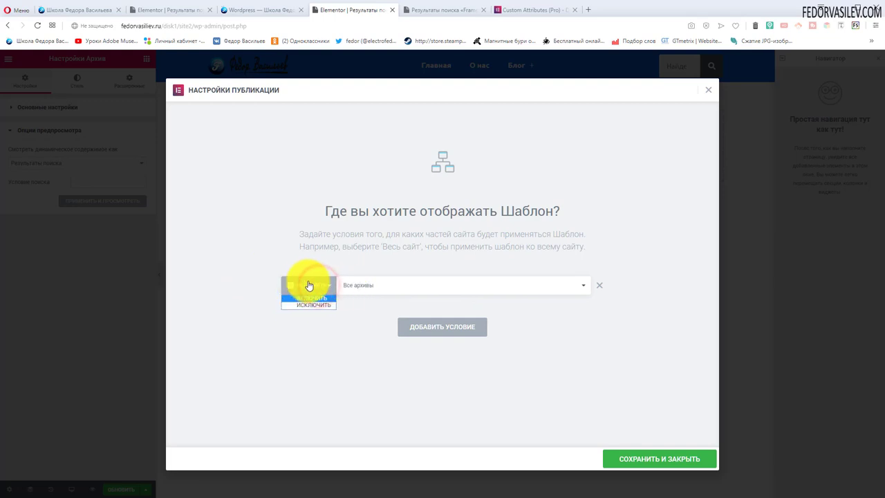
pyautogui.click(265, 259)
pyautogui.click(377, 293)
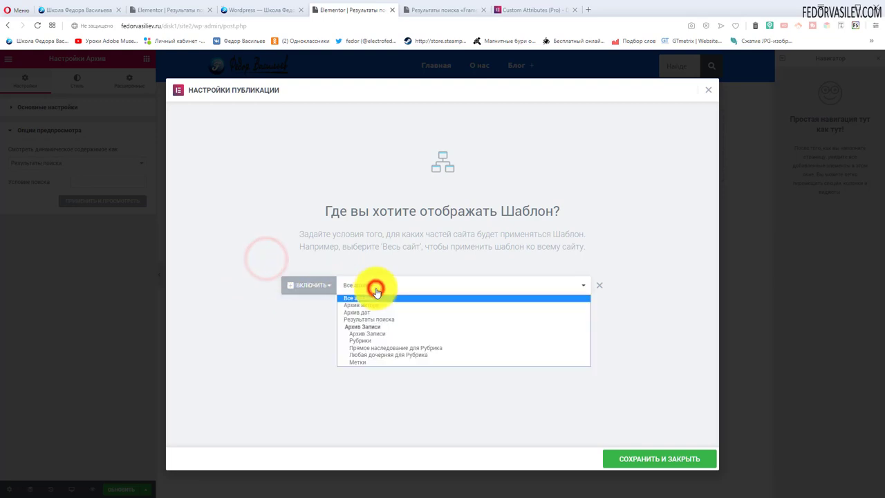
pyautogui.click(392, 320)
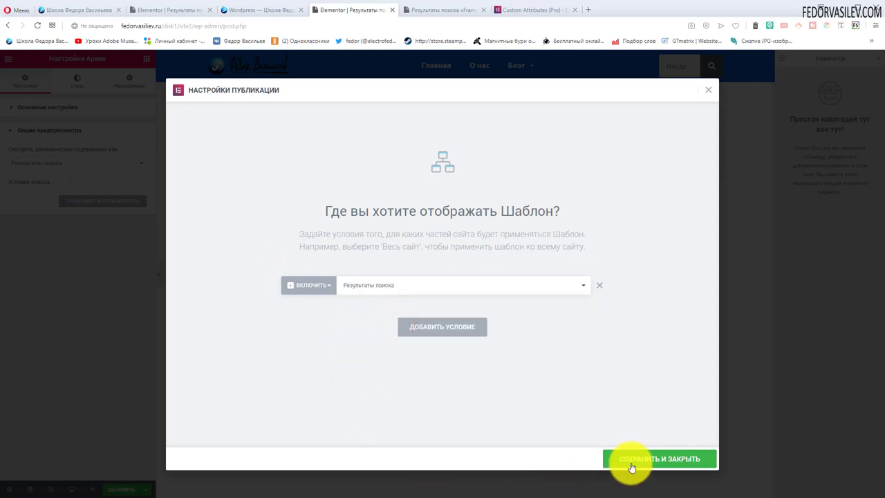
pyautogui.click(659, 458)
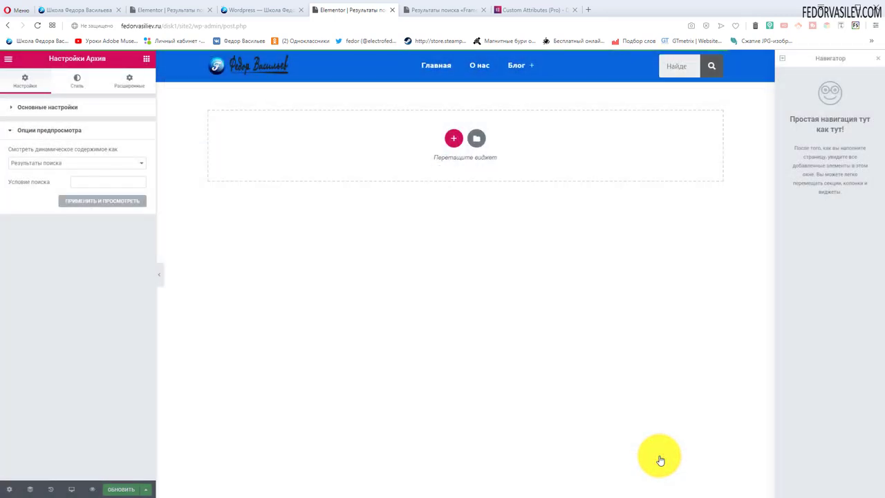
# Reopen the template's display conditions to check them and close the dialog without changes
pyautogui.click(146, 492)
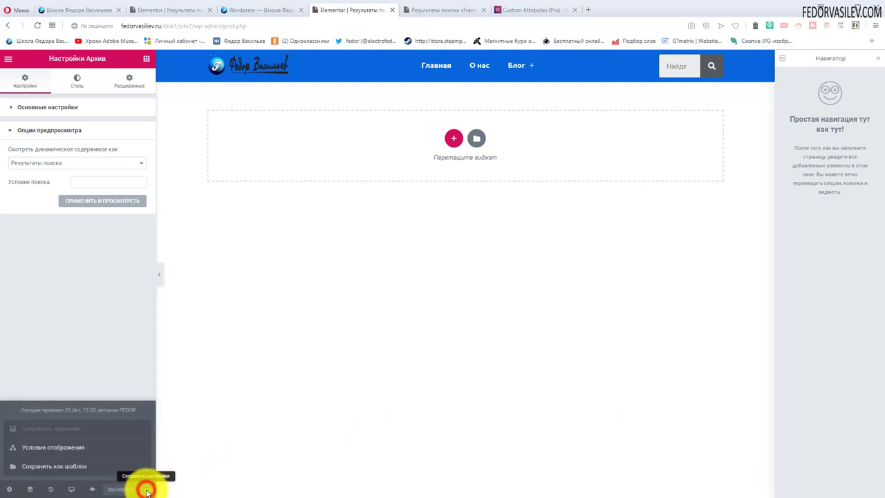
pyautogui.click(78, 453)
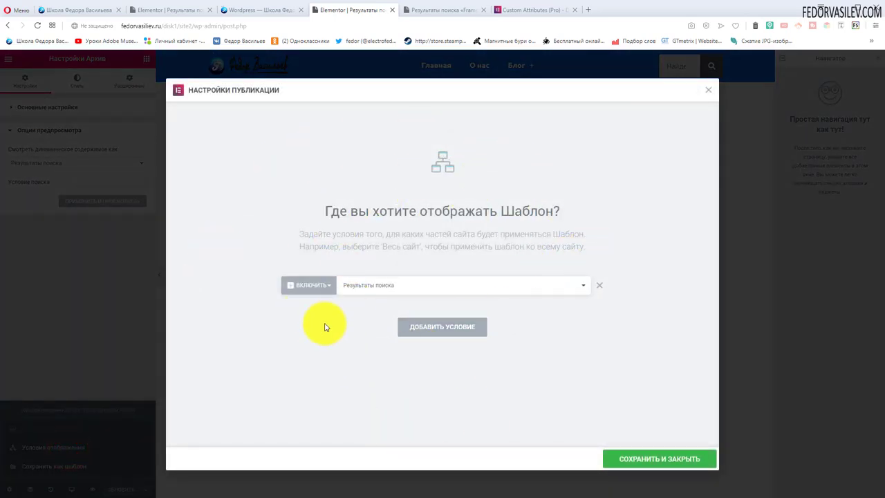
pyautogui.click(709, 90)
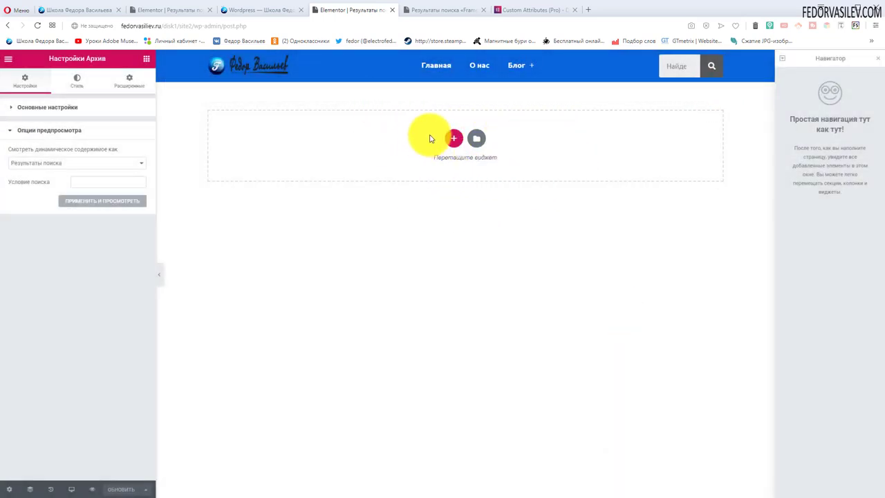
# Place the Заголовок архива widget in the template's empty area
pyautogui.click(7, 59)
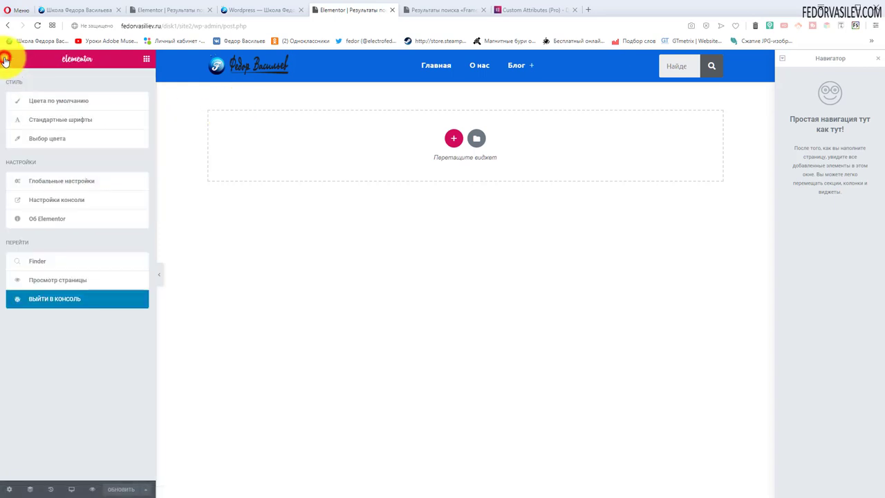
pyautogui.click(7, 60)
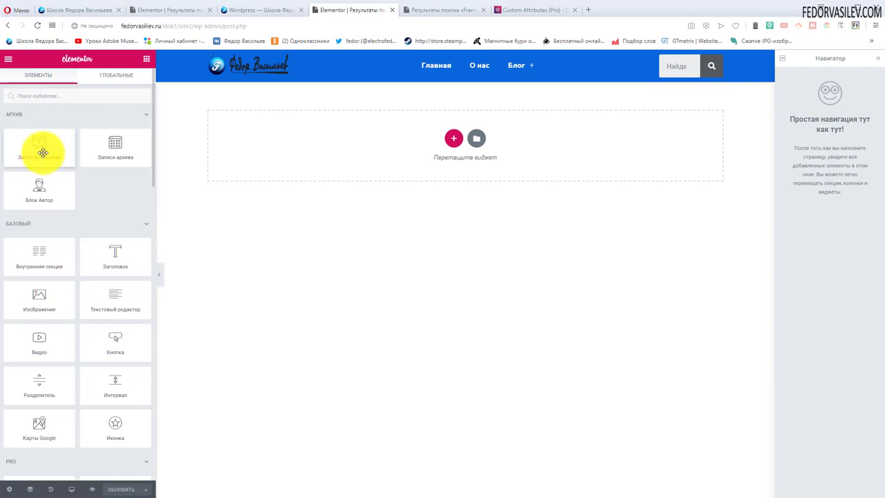
pyautogui.moveTo(44, 148); pyautogui.dragTo(408, 128)
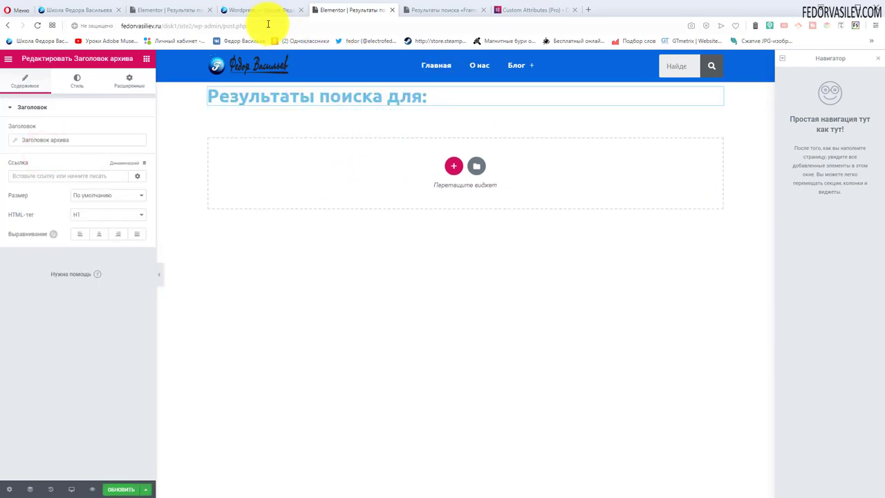
# Place the Записи архива widget below the archive title, look through the listed posts and update the template
pyautogui.click(8, 60)
pyautogui.click(8, 62)
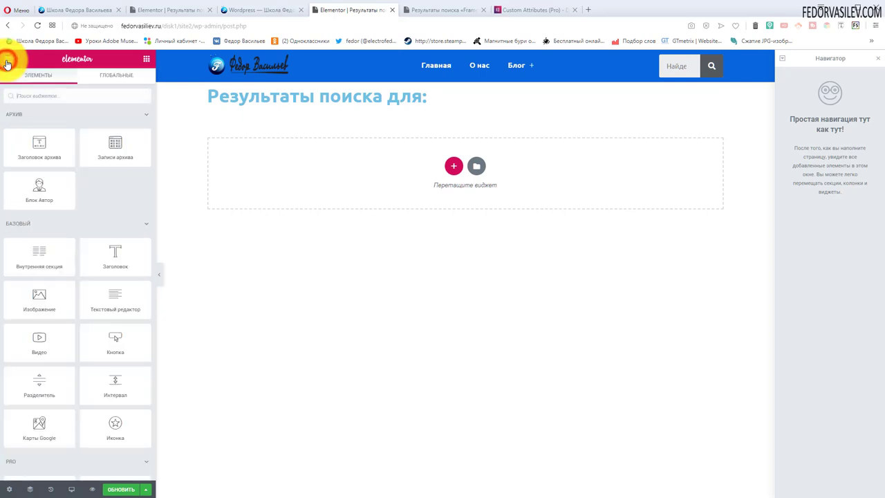
pyautogui.moveTo(112, 149); pyautogui.dragTo(350, 170)
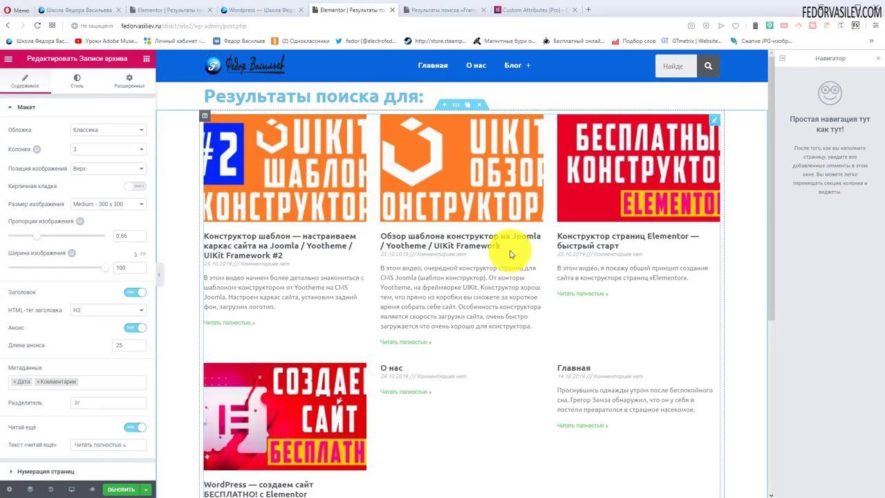
pyautogui.scroll(-4, 248, 291)
pyautogui.scroll(-2, 242, 273)
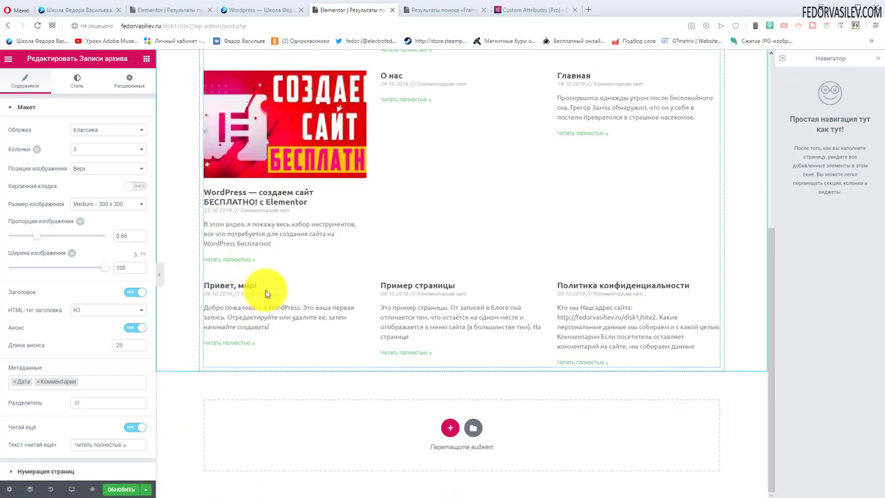
pyautogui.scroll(5, 255, 290)
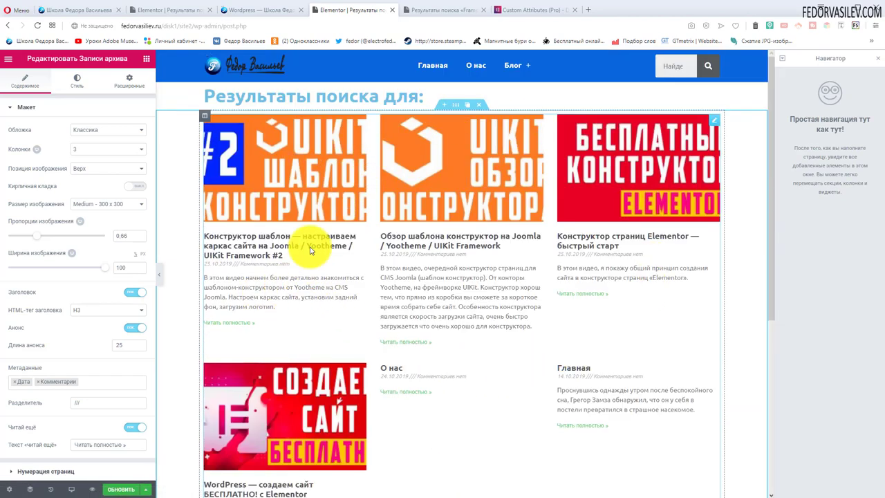
pyautogui.click(119, 489)
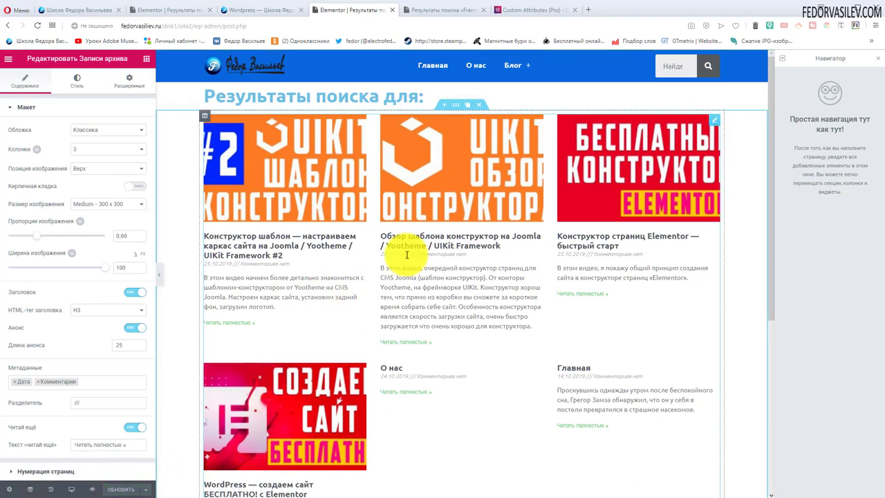
# Rerun the Framework search on the live site, open the found Joomla template review post and return to the results
pyautogui.click(418, 10)
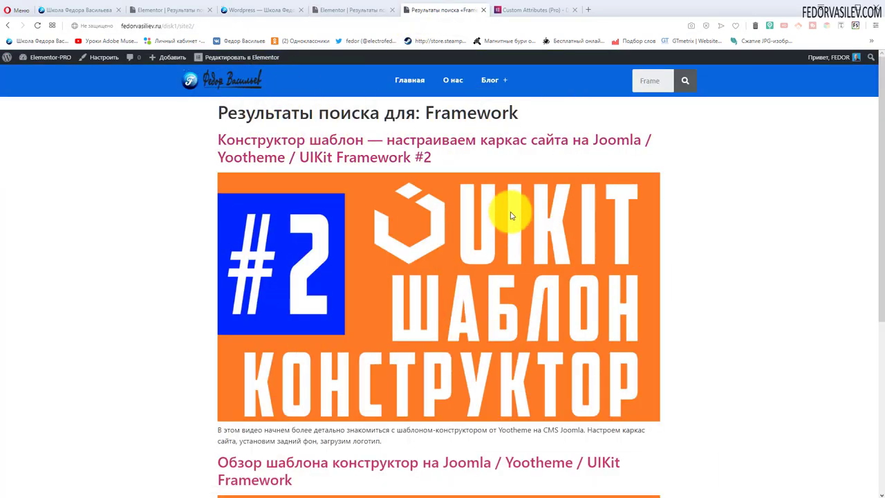
pyautogui.moveTo(529, 117); pyautogui.dragTo(424, 117)
pyautogui.rightClick(647, 84)
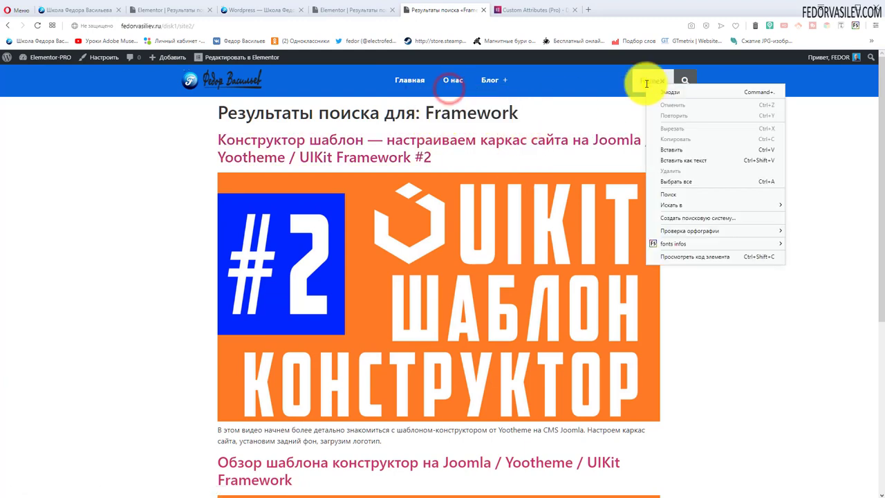
pyautogui.click(684, 80)
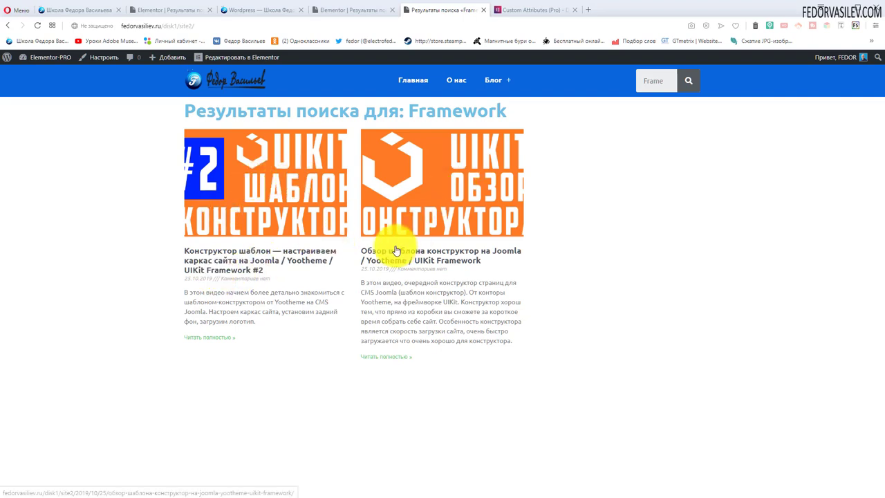
pyautogui.click(626, 181)
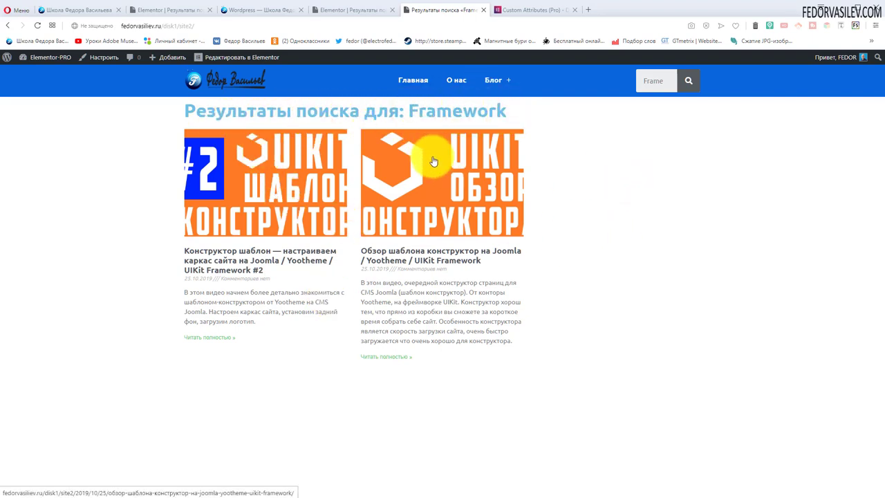
pyautogui.click(381, 177)
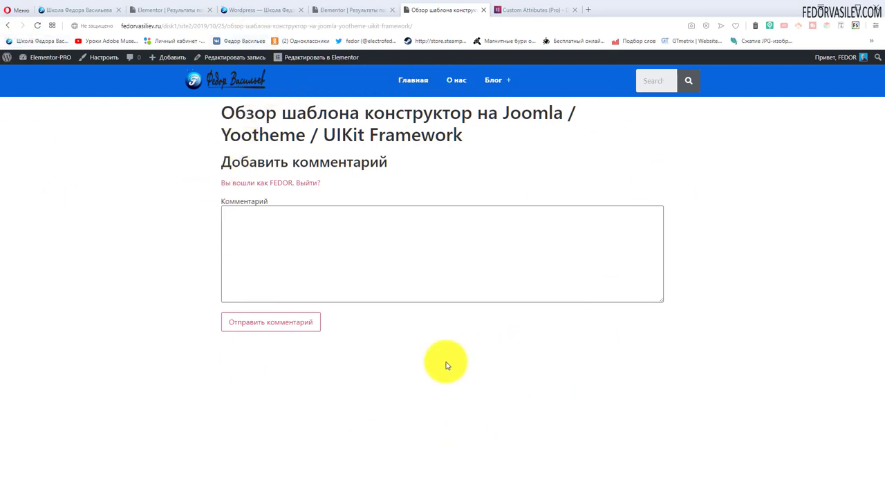
pyautogui.click(8, 28)
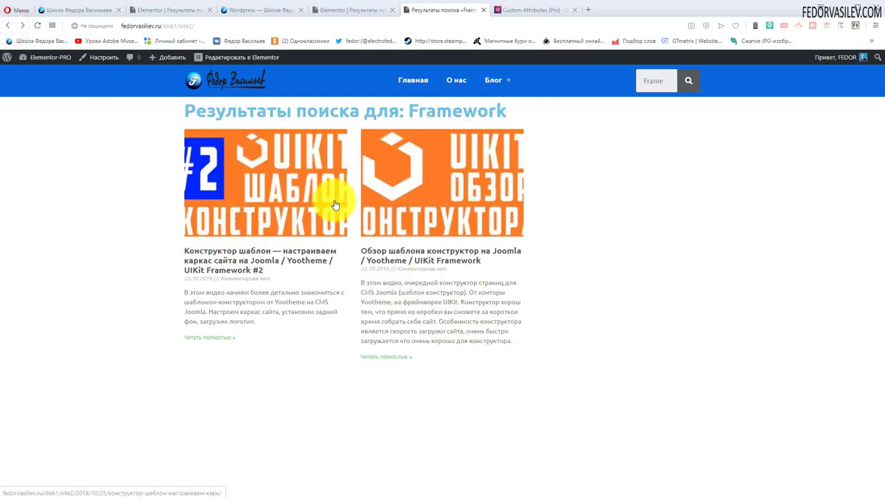
# Return to the template editor and center-align the archive title, keeping its HTML tag H1
pyautogui.click(369, 15)
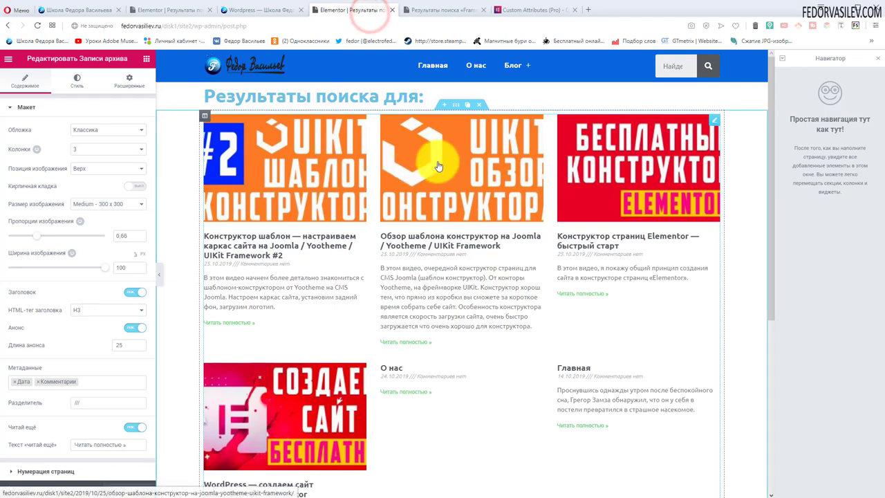
pyautogui.click(713, 97)
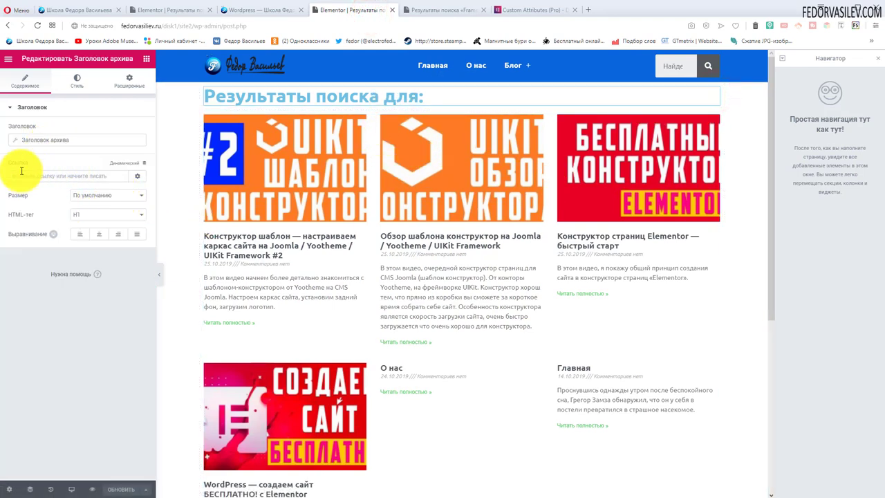
pyautogui.click(86, 217)
pyautogui.click(84, 216)
pyautogui.click(98, 235)
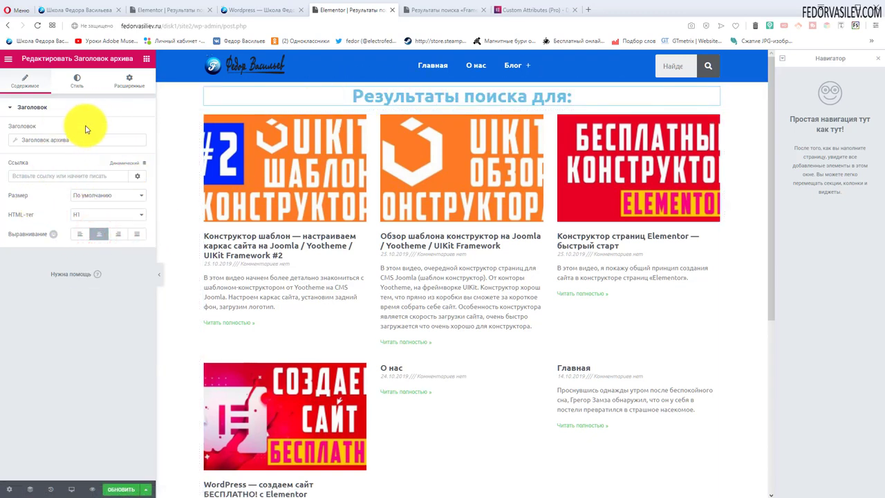
# Set the archive title's text color to the dark grey palette color and look at its advanced settings
pyautogui.click(77, 78)
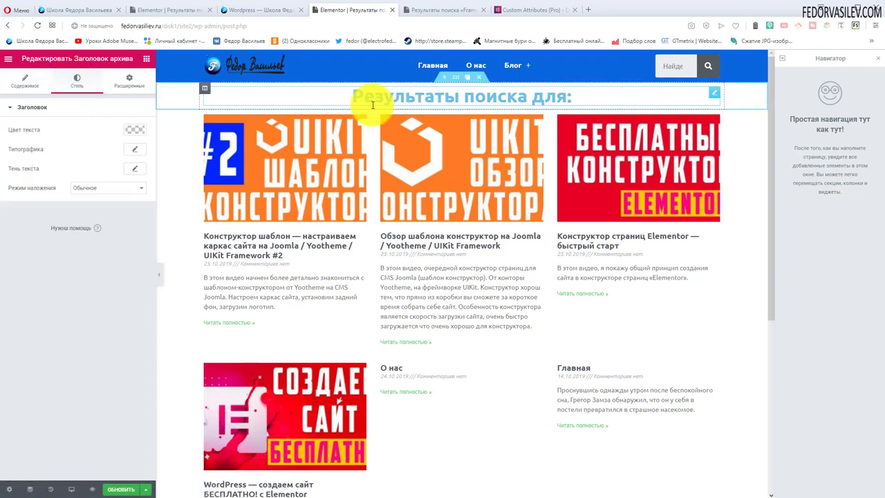
pyautogui.click(139, 131)
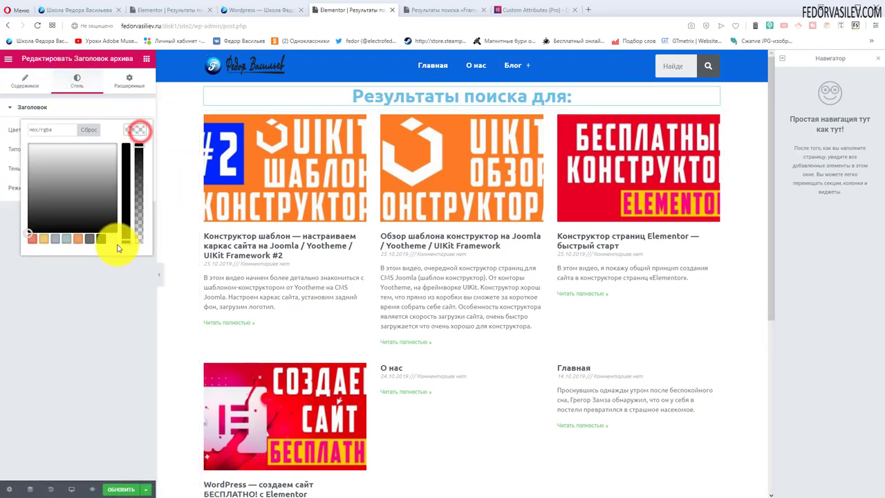
pyautogui.click(90, 240)
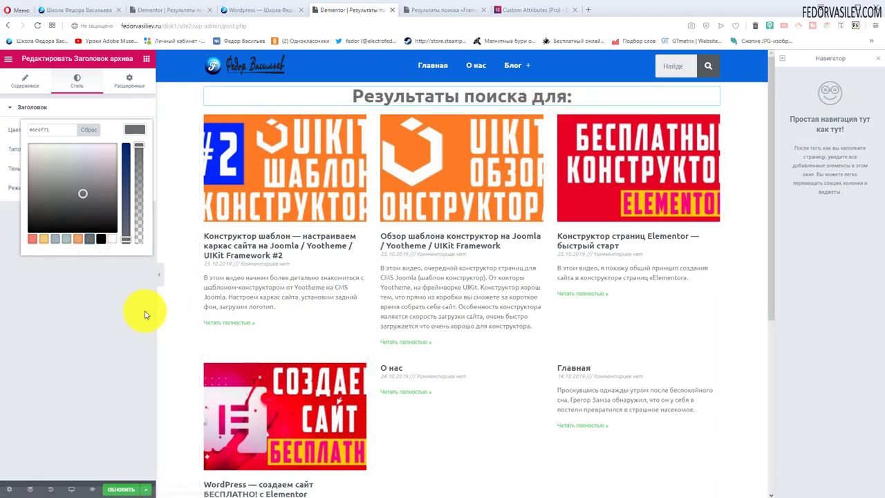
pyautogui.click(73, 296)
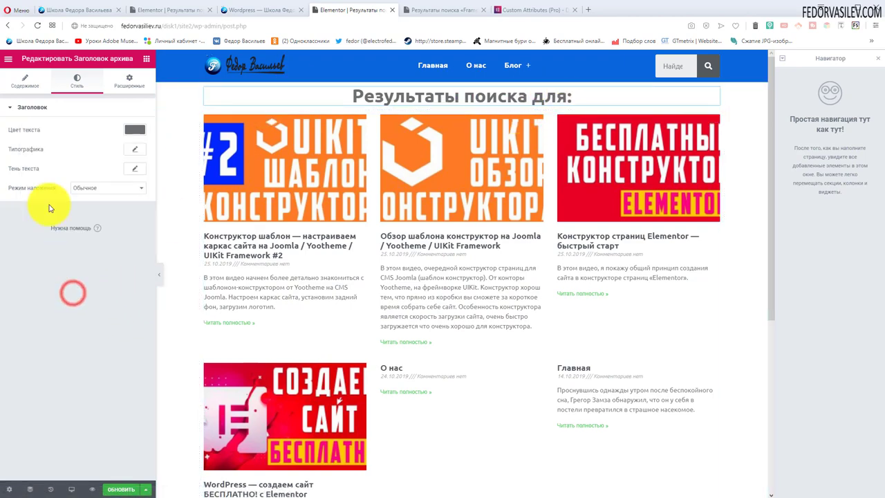
pyautogui.click(128, 81)
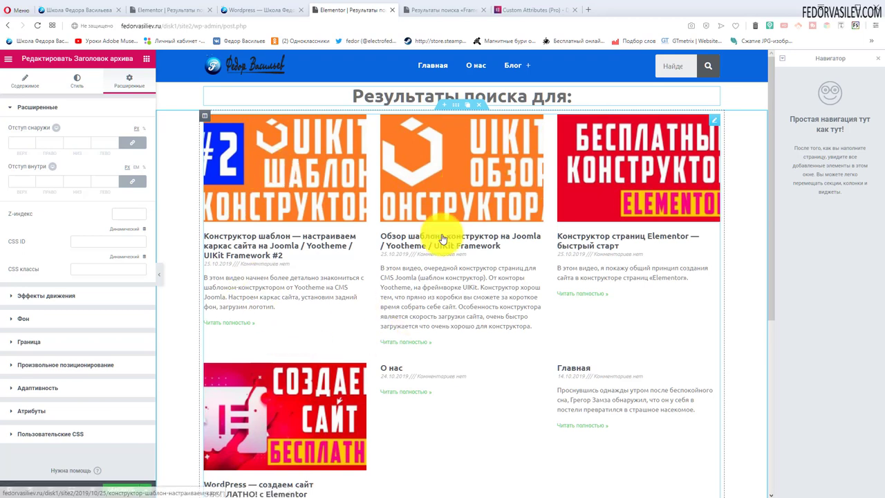
# Change the skin (Обложка) of the Записи архива widget to Карточки
pyautogui.click(714, 126)
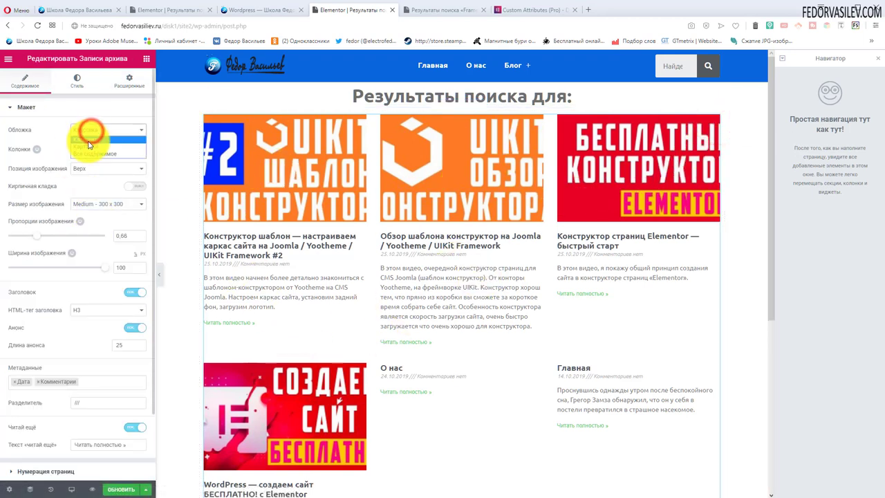
pyautogui.click(88, 153)
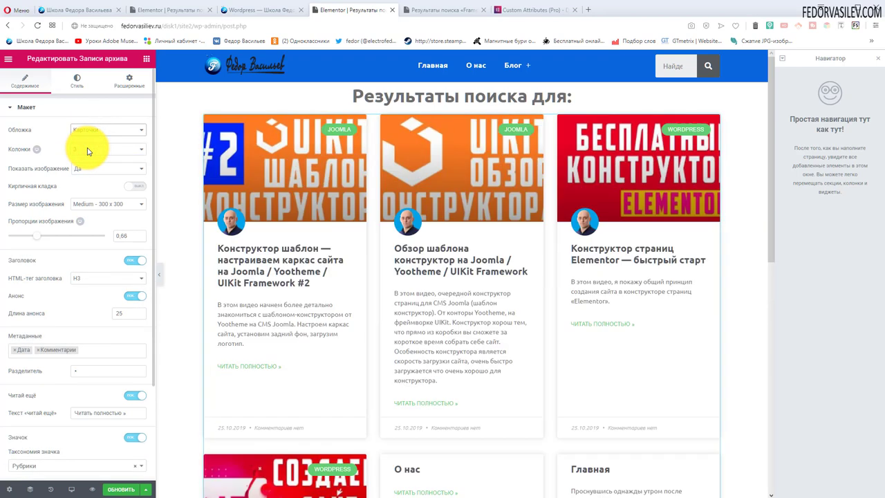